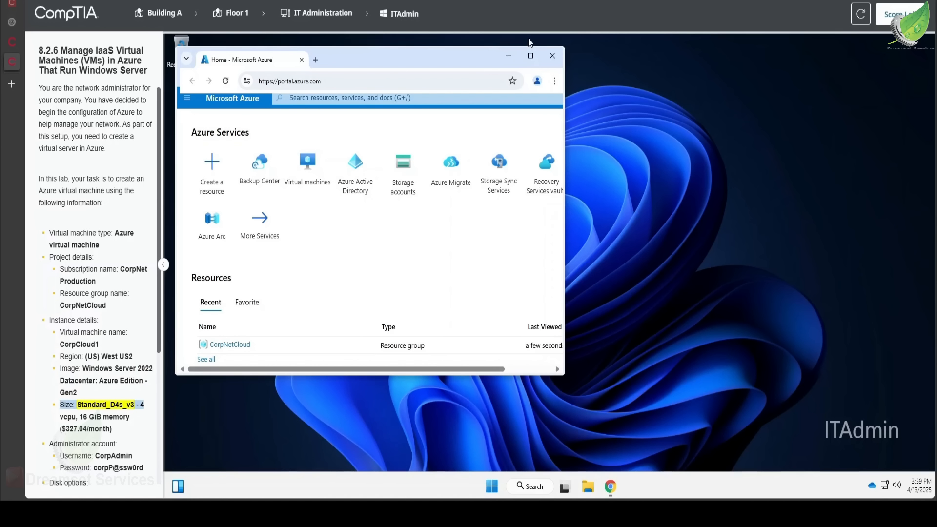
Maximize the browser window and review the virtual machine requirements in the lab instructions.
click(531, 55)
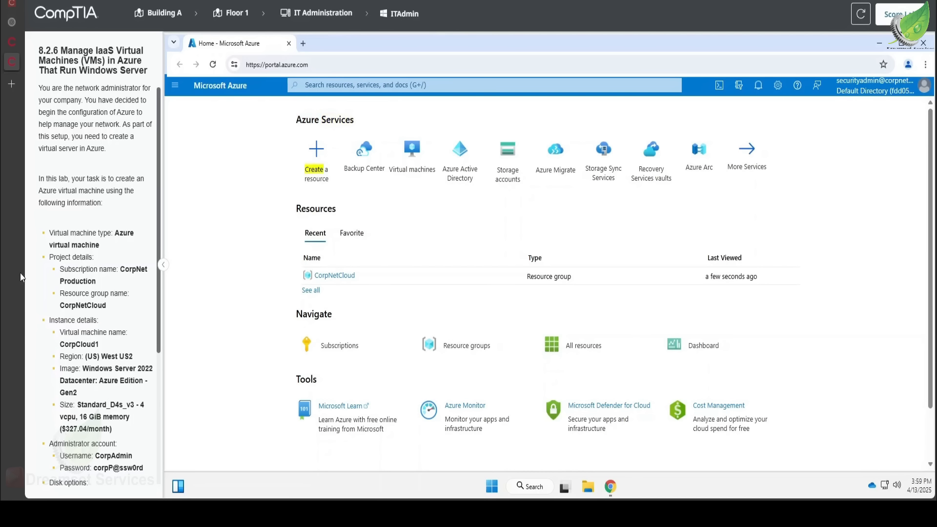
mouse_move(39, 273)
scroll(110, 413, down, 3)
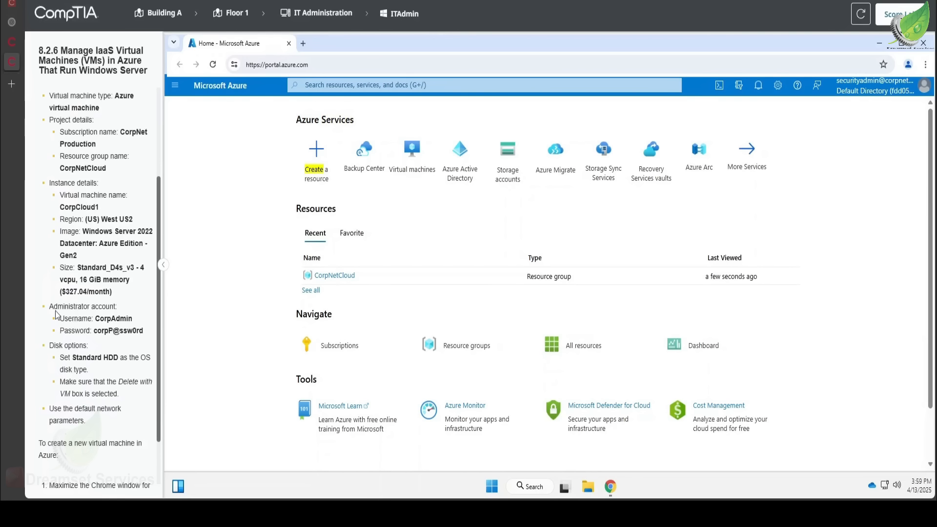
drag(54, 306, 106, 306)
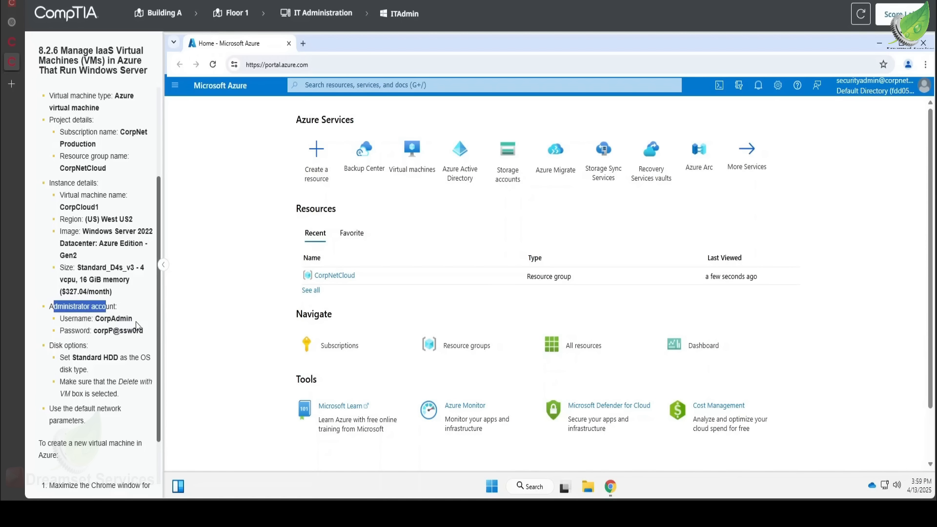
click(137, 326)
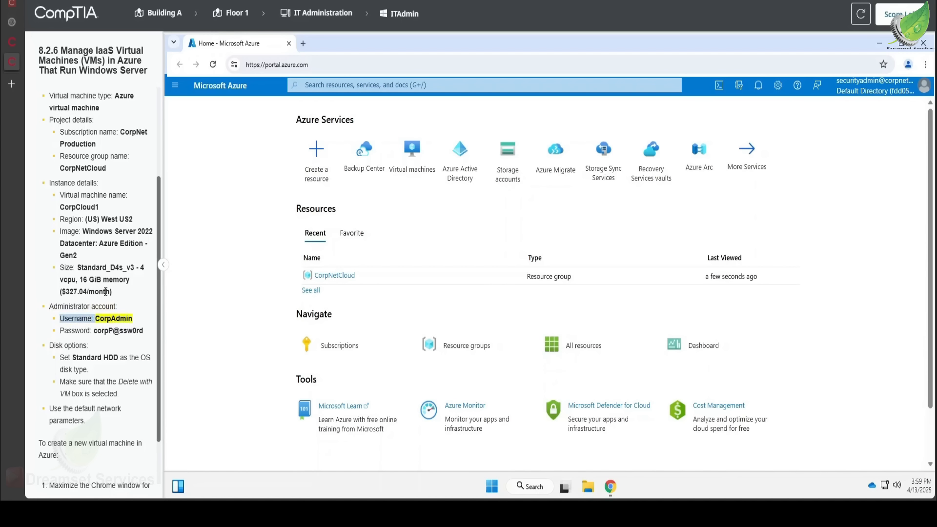
scroll(97, 293, down, 2)
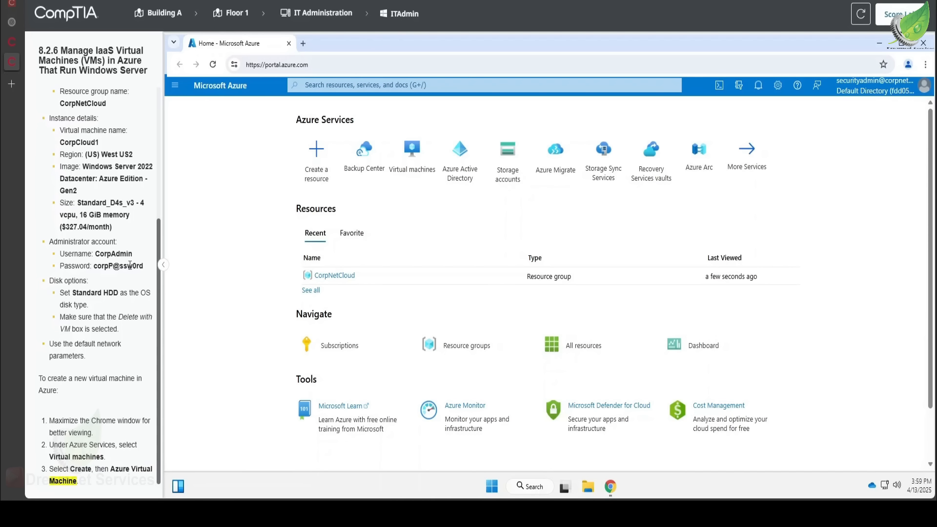
Start creating a new Azure virtual machine from the virtual machines service.
click(421, 175)
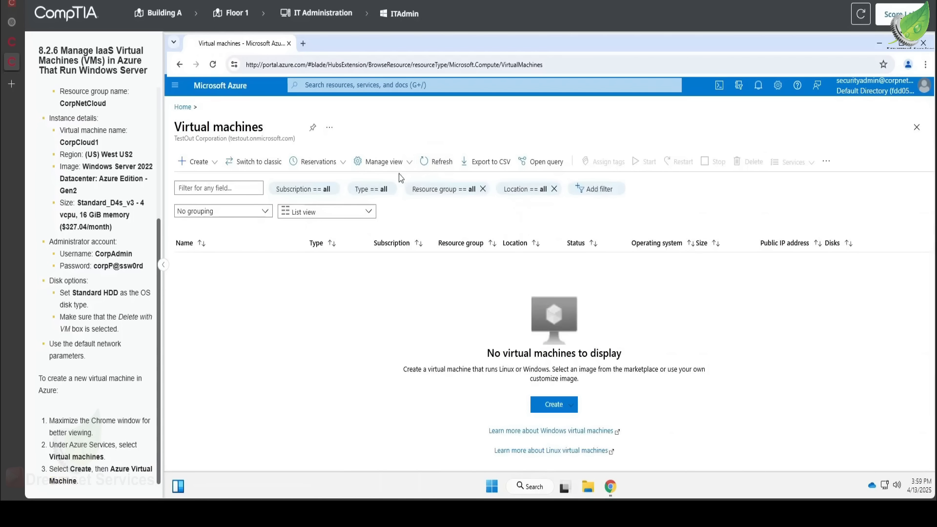
click(188, 166)
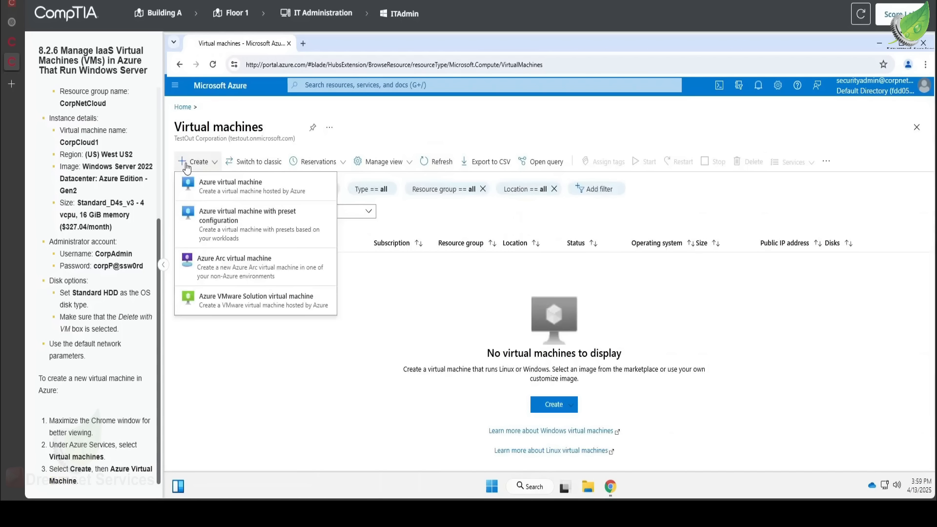
click(220, 184)
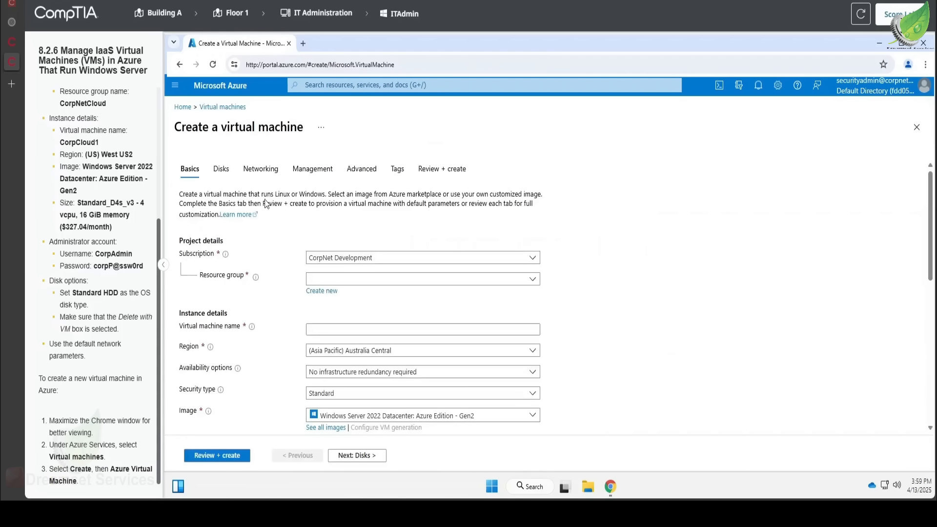
Set the subscription to CorpNet Production and check the resource group against the name in the lab instructions.
click(361, 261)
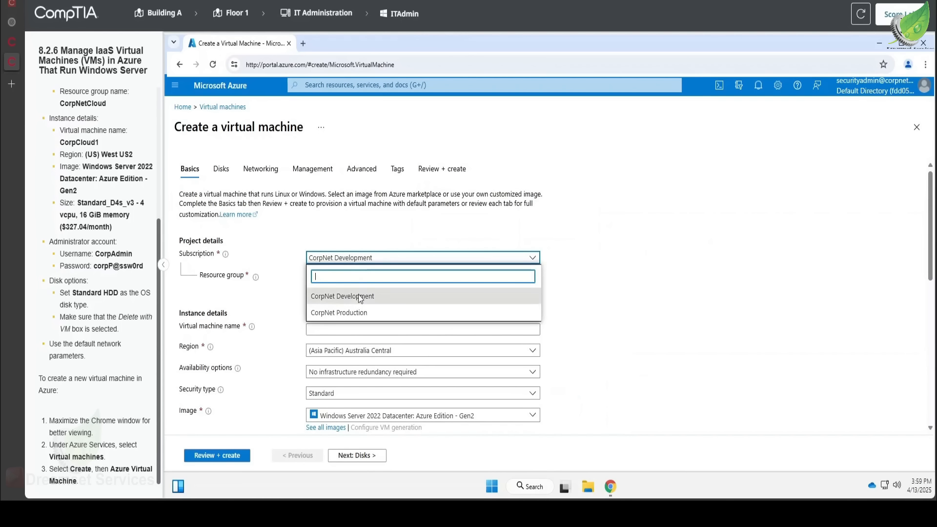
click(356, 314)
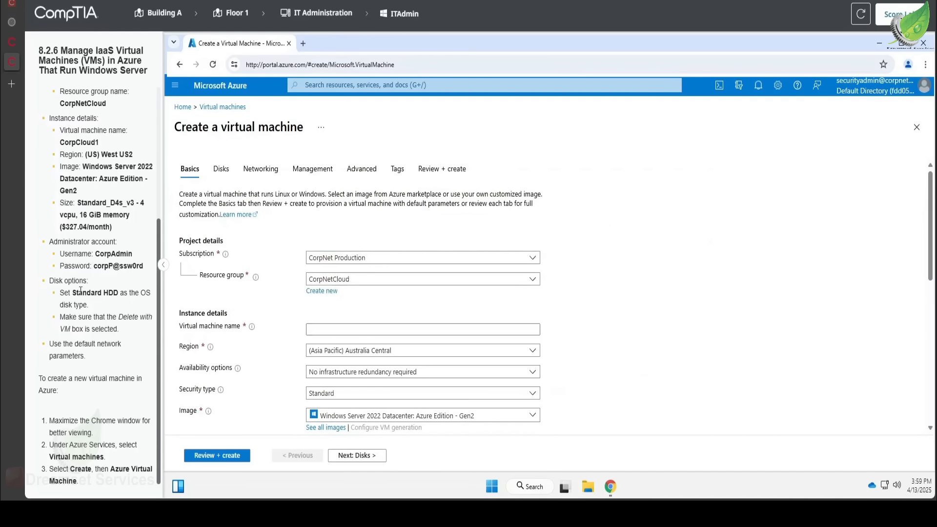
scroll(88, 273, up, 5)
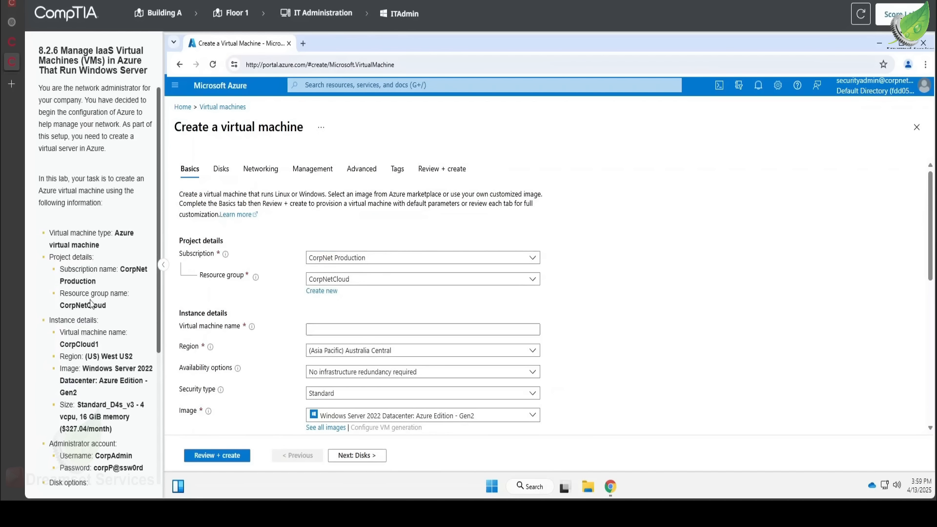
drag(62, 306, 105, 307)
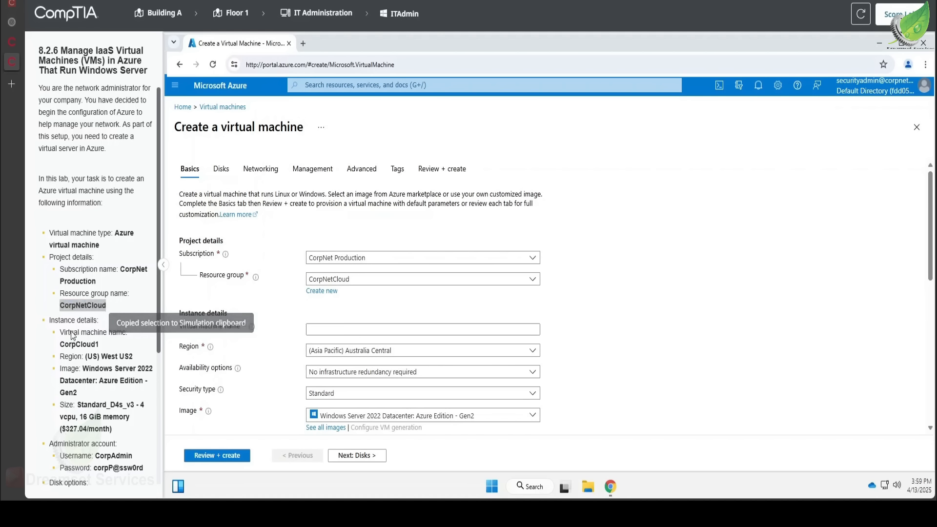
Copy the virtual machine name from the lab instructions and name the machine CorpCloud1.
scroll(77, 330, down, 2)
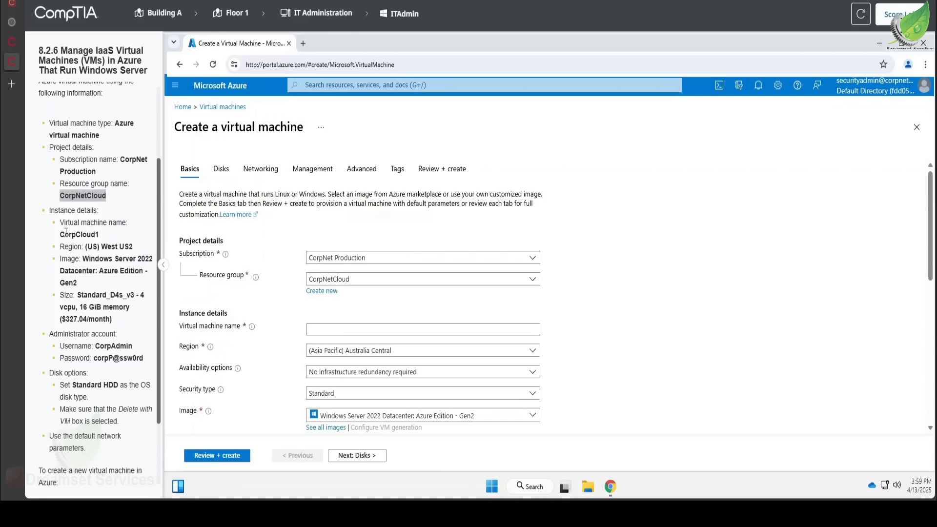
drag(60, 234, 99, 238)
key(ctrl+c)
click(350, 327)
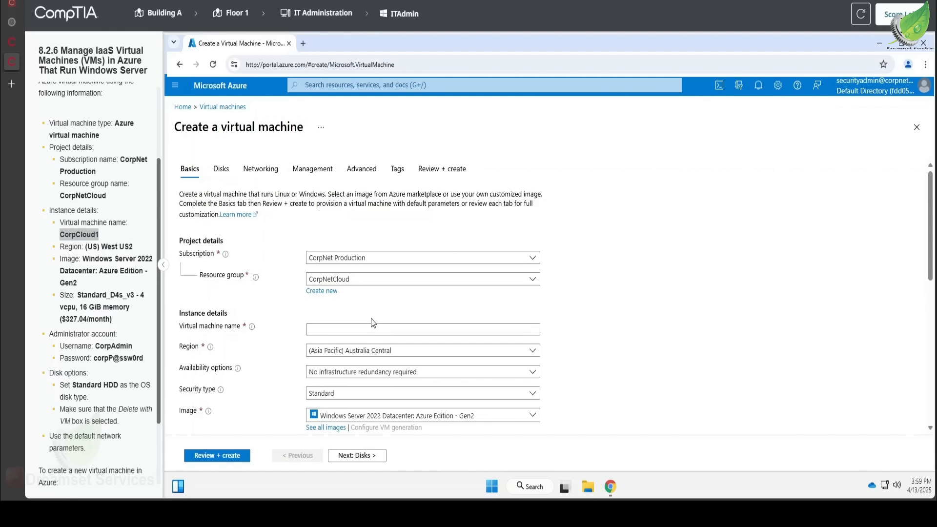
key(ctrl+v)
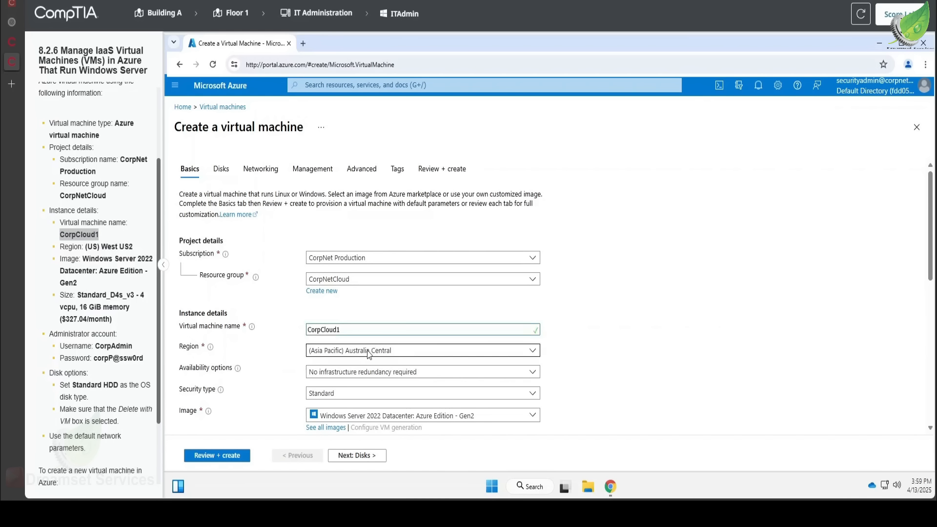
Set the virtual machine's region to (US) East US 2.
click(368, 358)
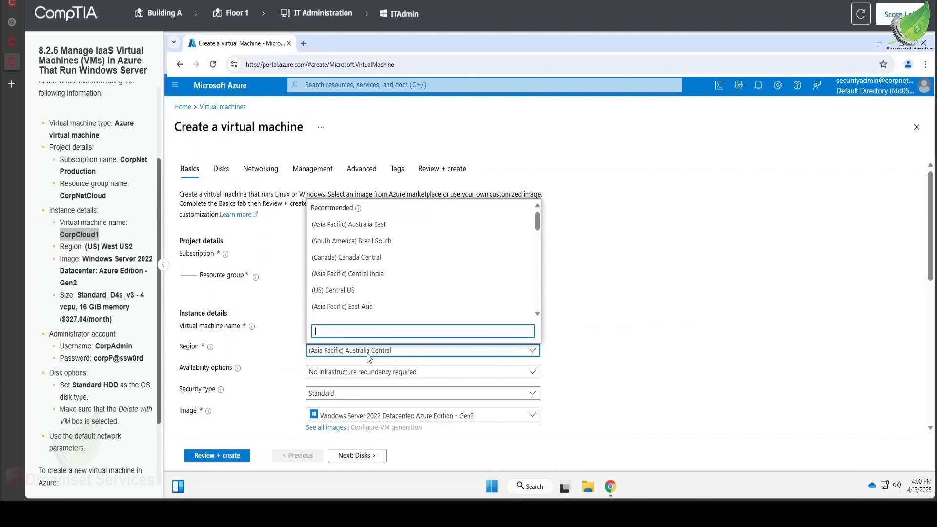
text(us)
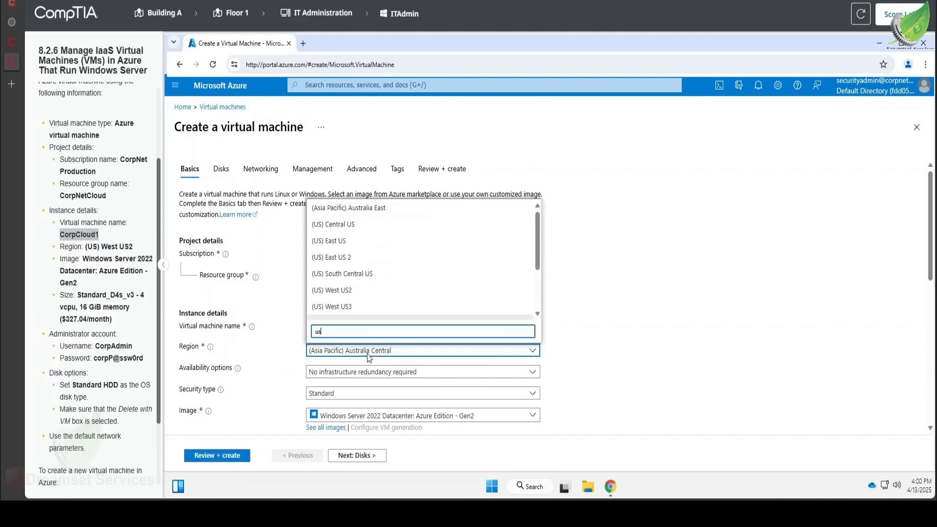
click(353, 258)
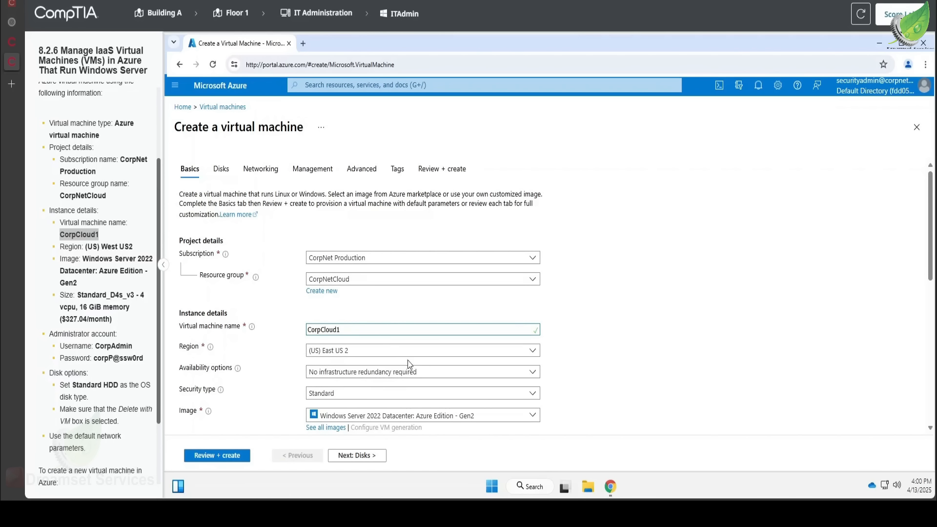
Set the virtual machine's region to (US) West US2.
click(373, 351)
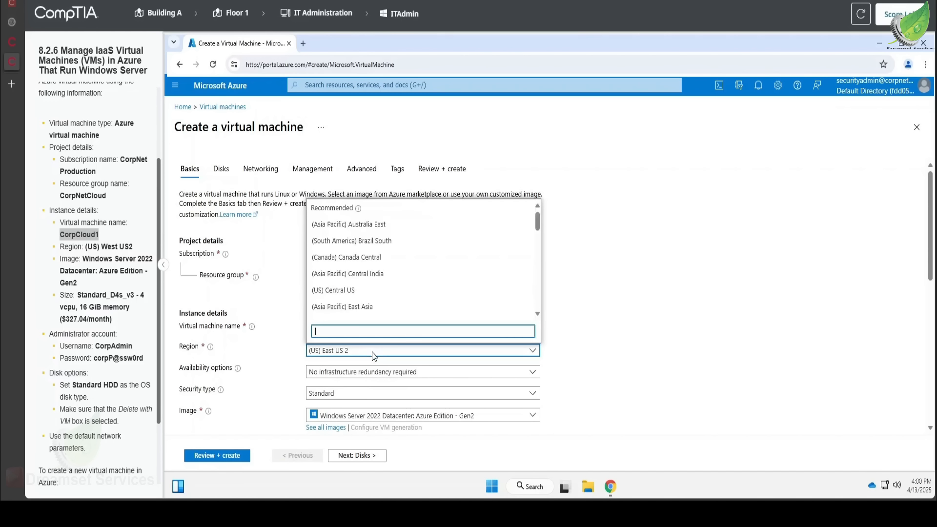
text(us)
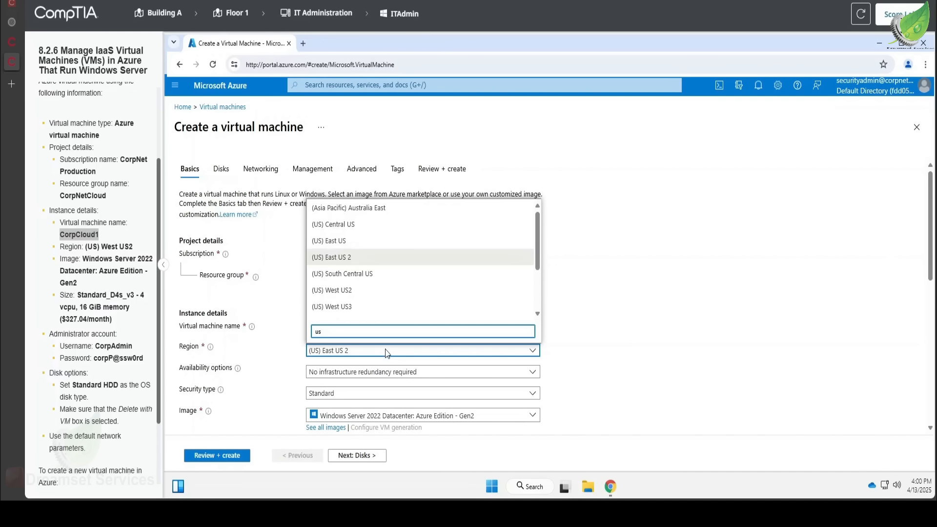
click(350, 288)
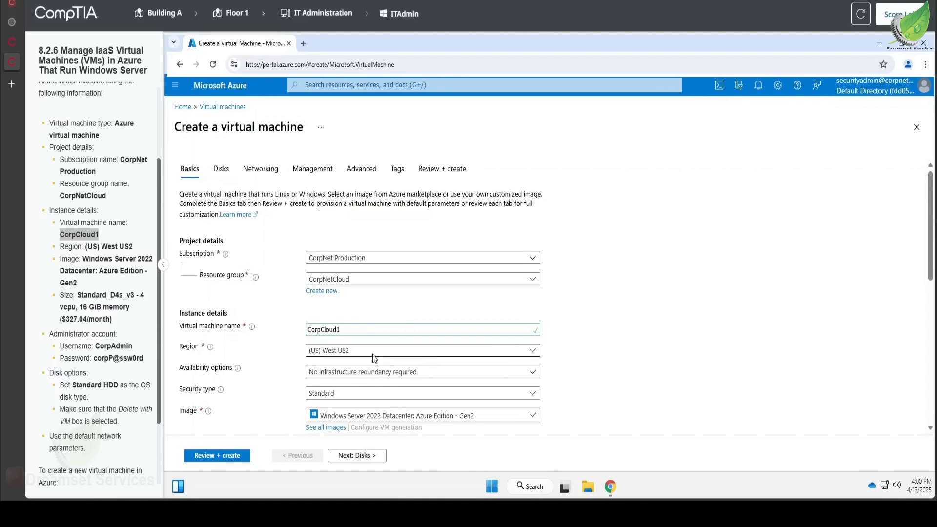
Set the virtual machine size to Standard_D4s_v3 - 4 vcpu, 16 GiB memory ($327.04/month).
scroll(393, 366, down, 2)
scroll(393, 366, down, 1)
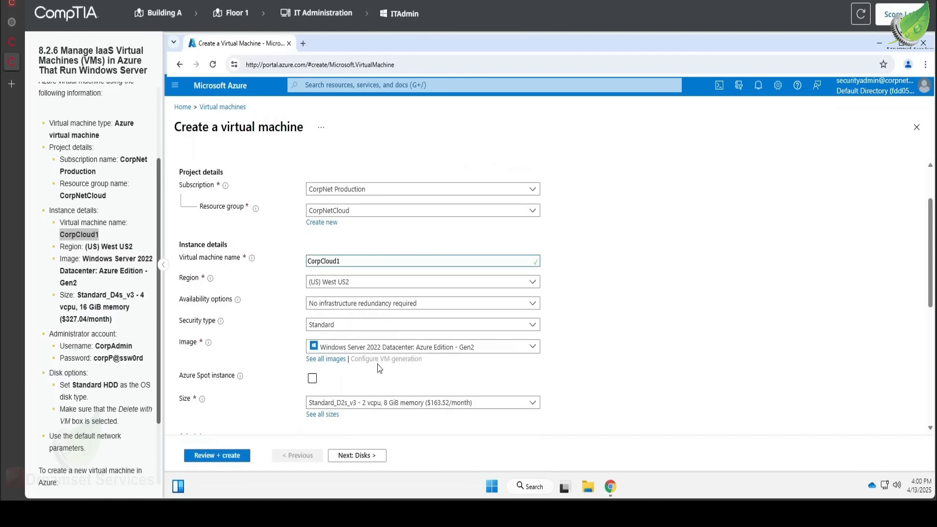
scroll(376, 365, down, 2)
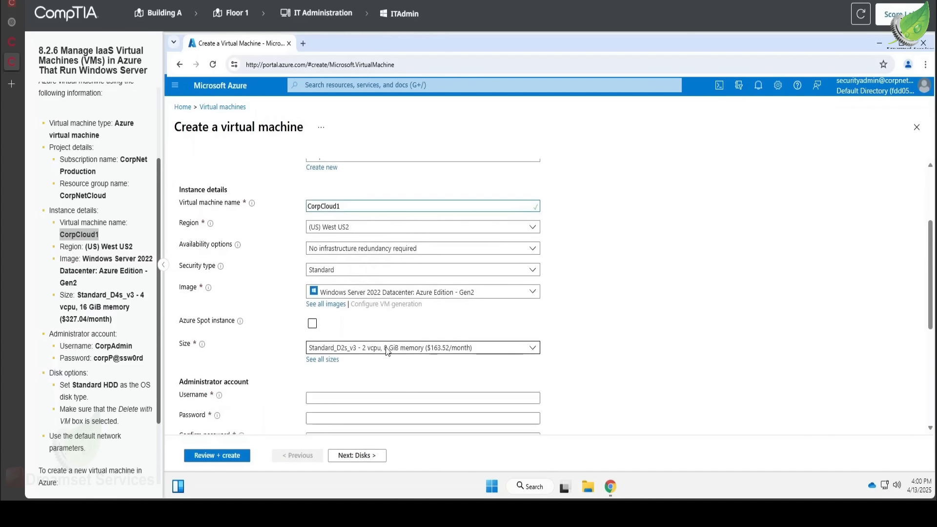
click(386, 348)
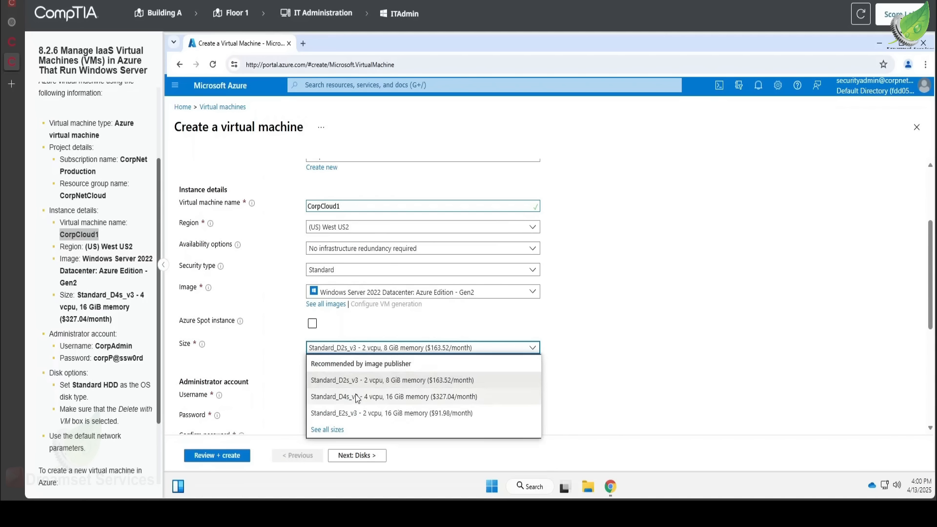
click(411, 401)
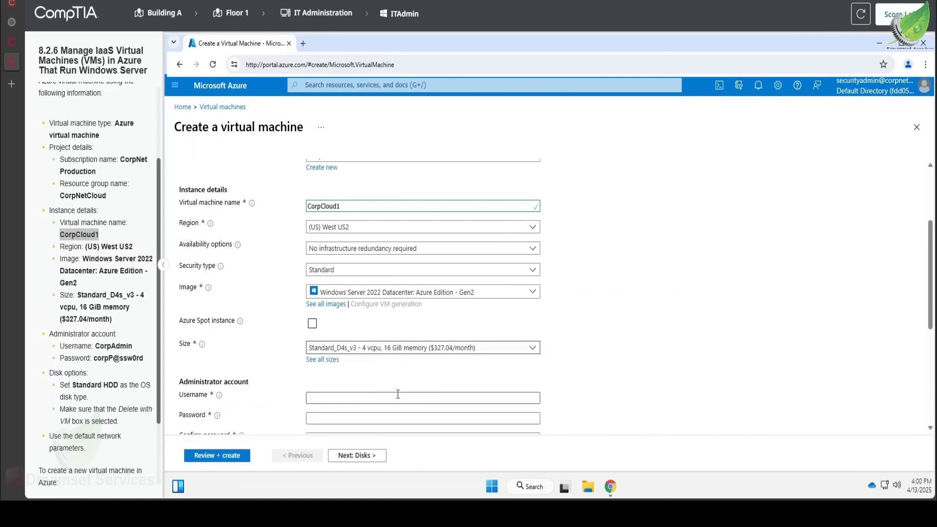
Copy the administrator username from the lab instructions and enter CorpAdmin for the administrator account.
scroll(302, 359, down, 2)
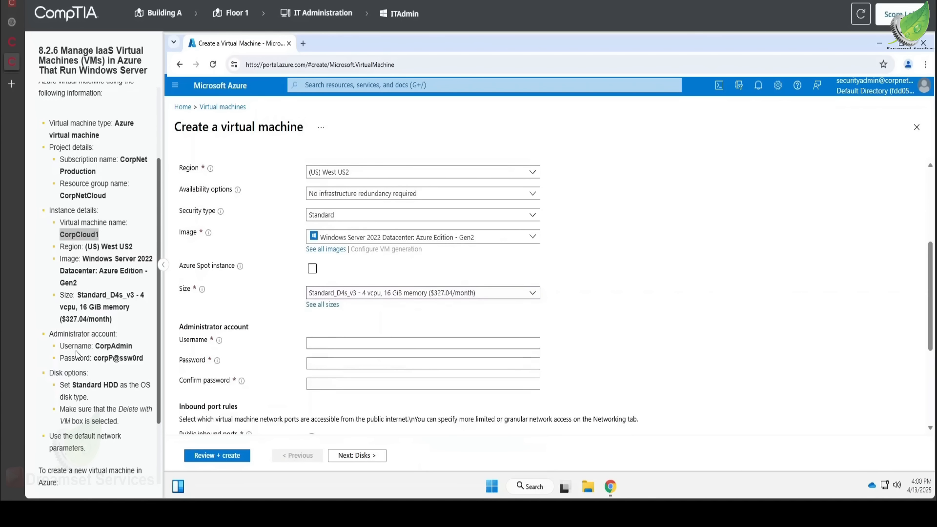
drag(96, 347, 142, 348)
key(ctrl+c)
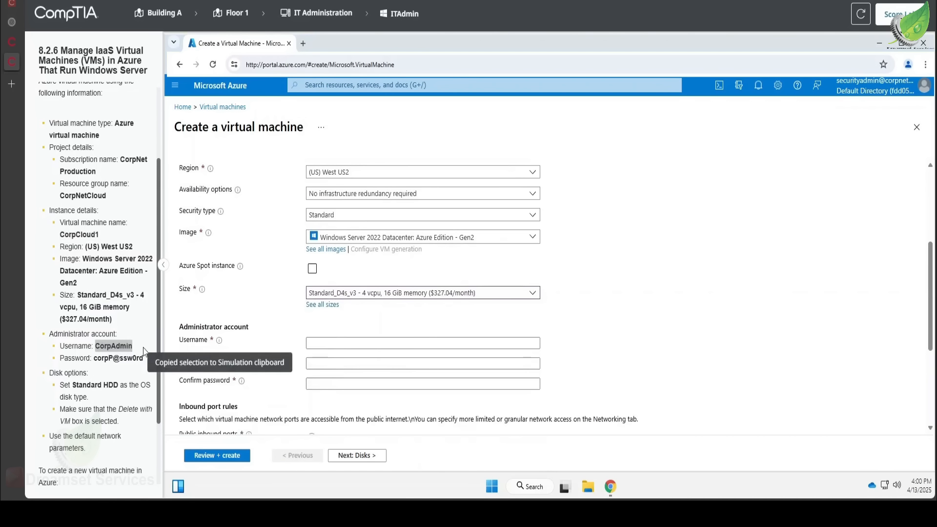
click(345, 343)
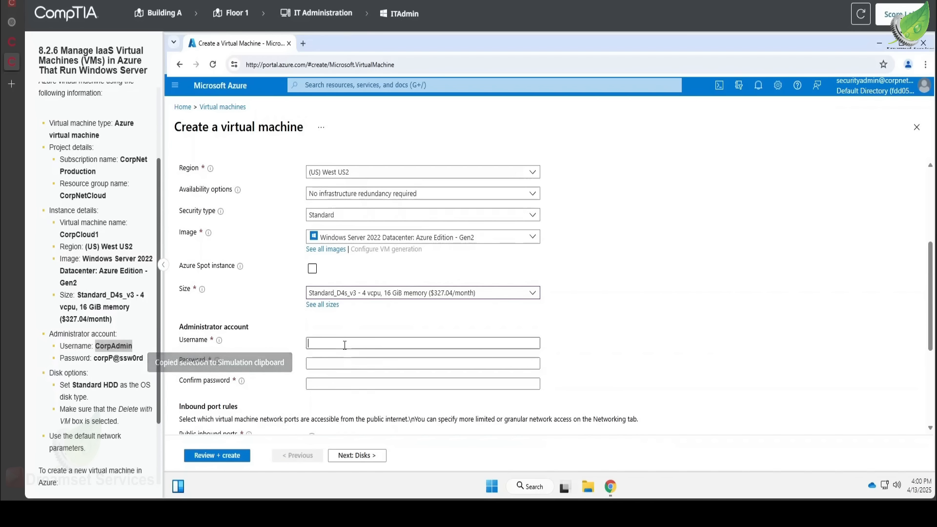
key(ctrl+v)
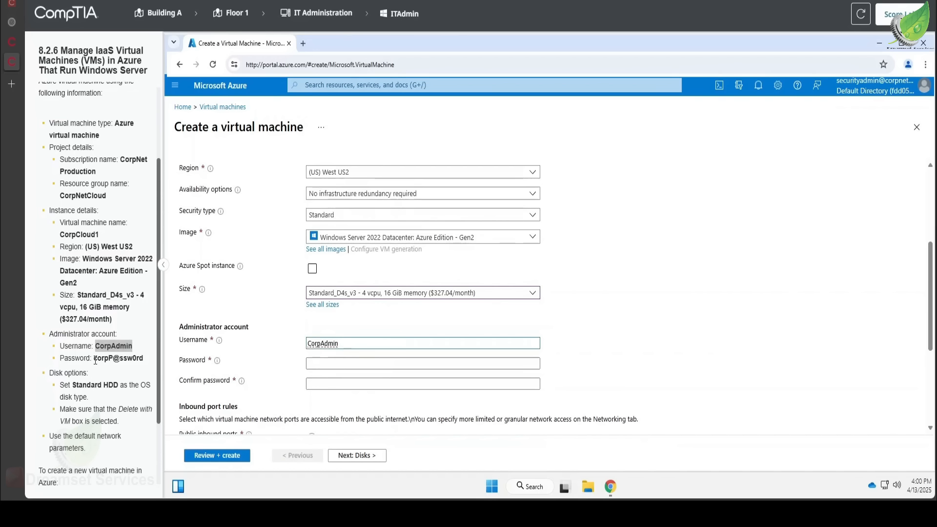
Copy the administrator password from the lab instructions and enter it as both the account password and its confirmation.
drag(94, 358, 142, 361)
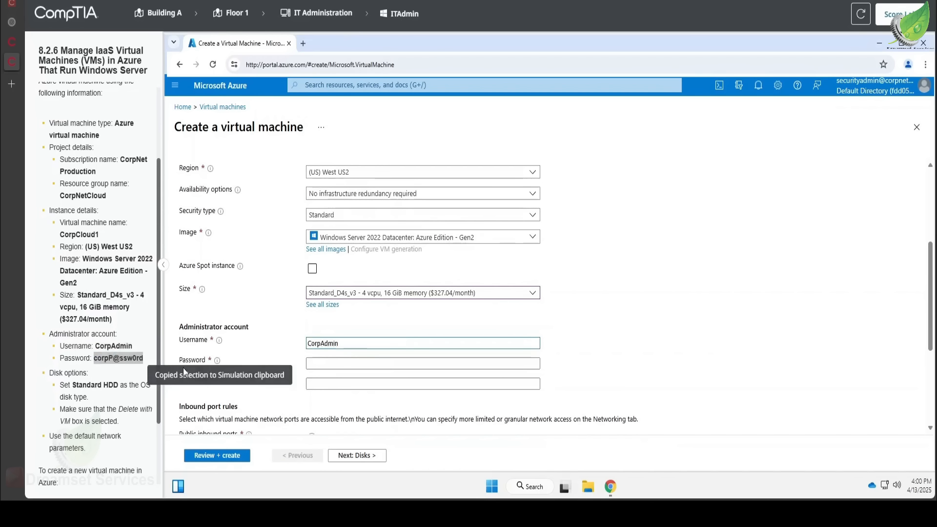
click(342, 363)
key(ctrl+v)
click(324, 383)
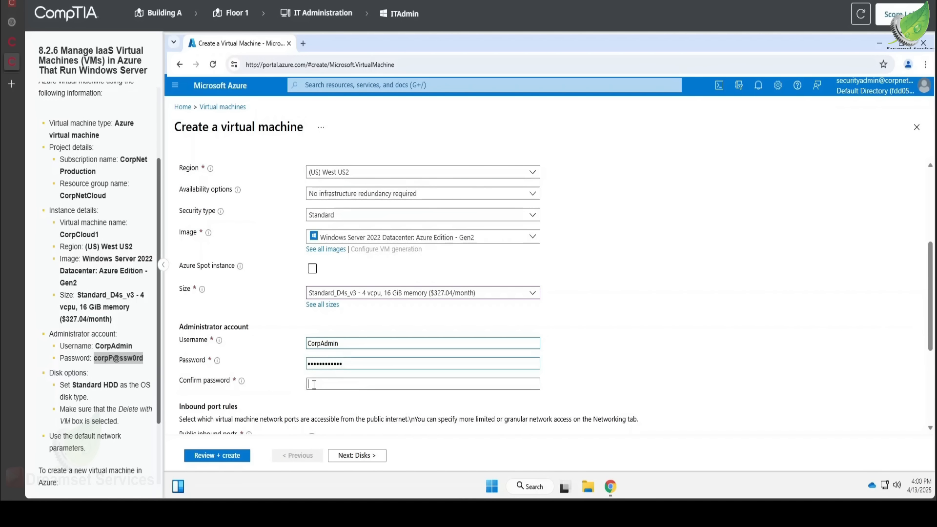
key(ctrl+v)
Continue to the disk settings and set the OS disk type to Standard HDD (locally-redundant storage).
scroll(303, 388, down, 3)
scroll(301, 385, down, 3)
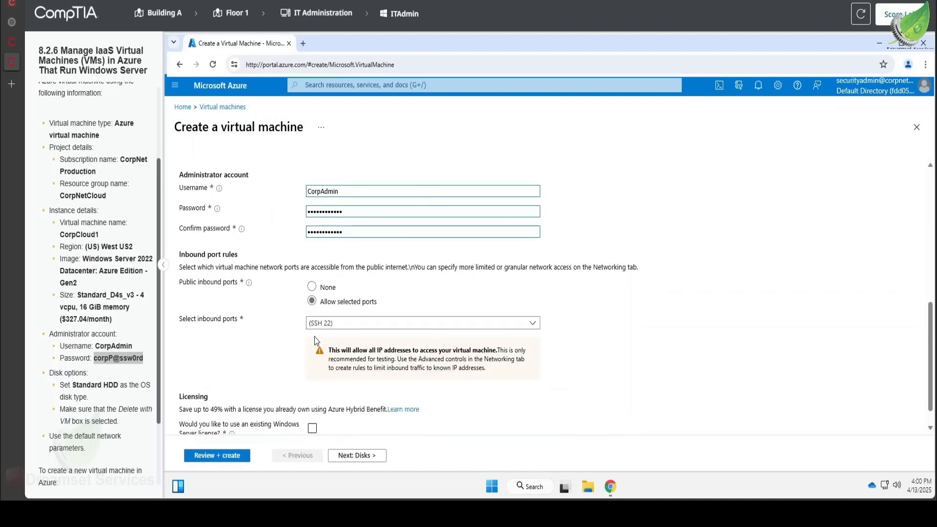
scroll(329, 344, down, 1)
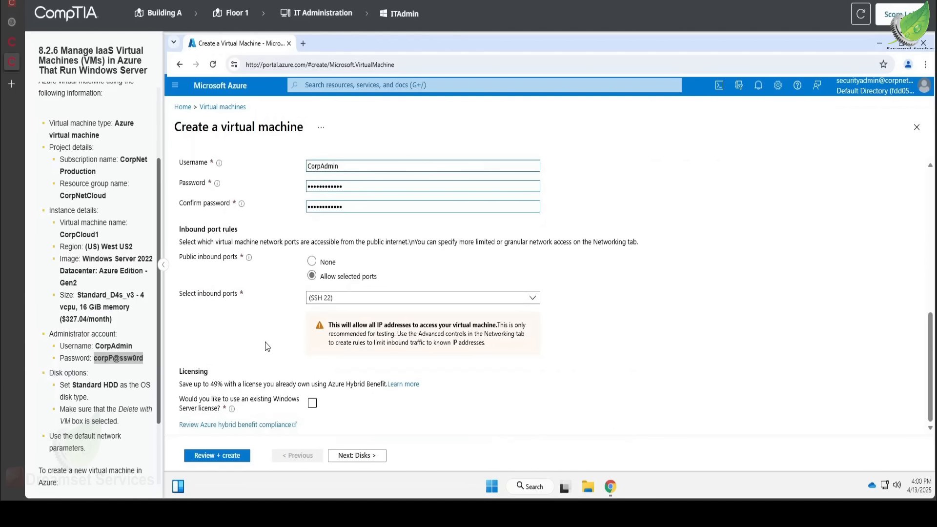
click(357, 456)
click(373, 250)
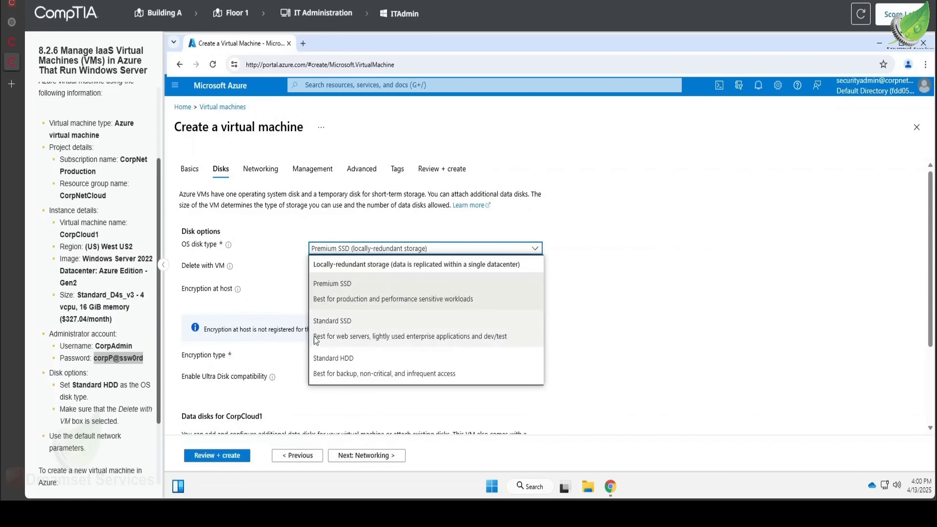
click(346, 369)
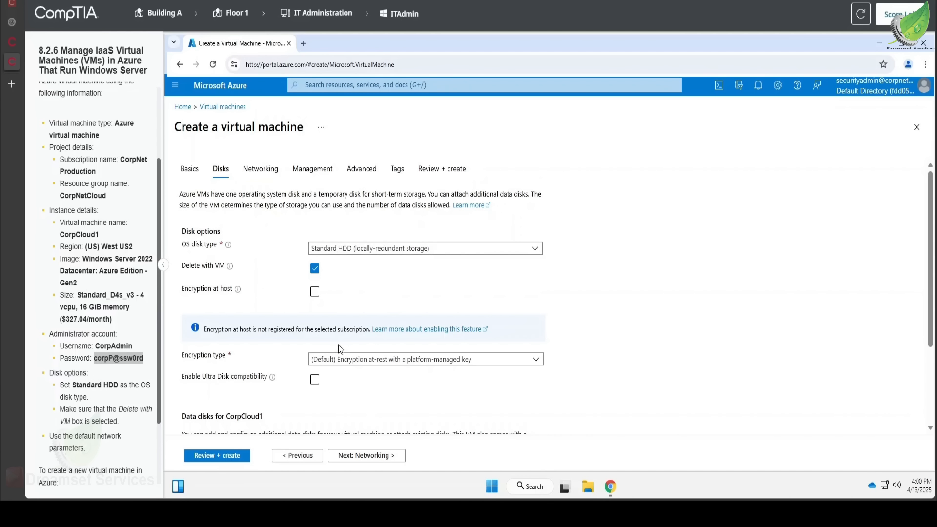
Check that Delete with VM is selected in the disk options and continue to the networking settings.
scroll(342, 344, down, 2)
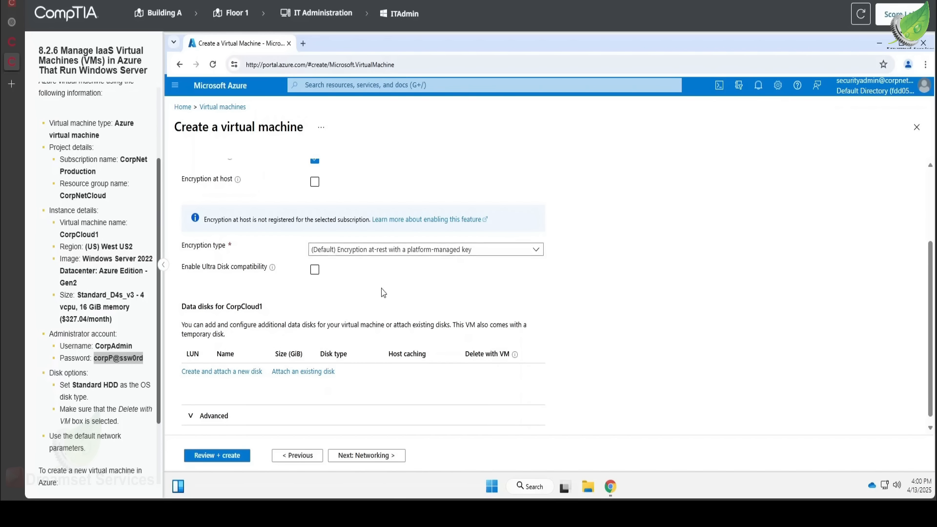
scroll(318, 288, up, 3)
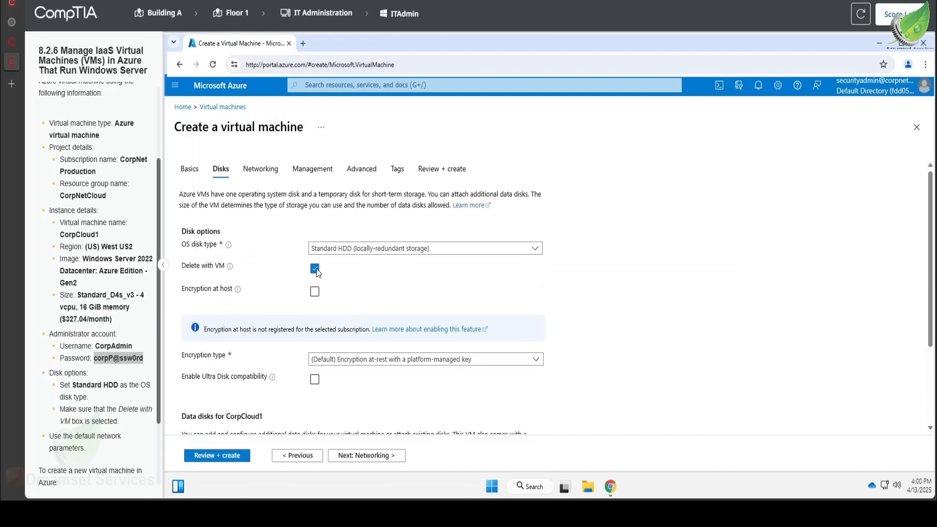
scroll(370, 334, down, 3)
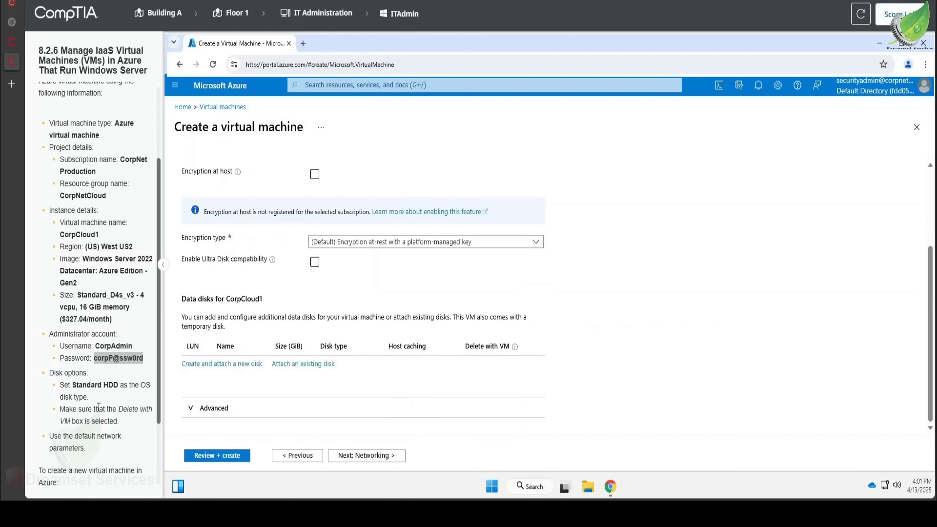
scroll(129, 426, down, 1)
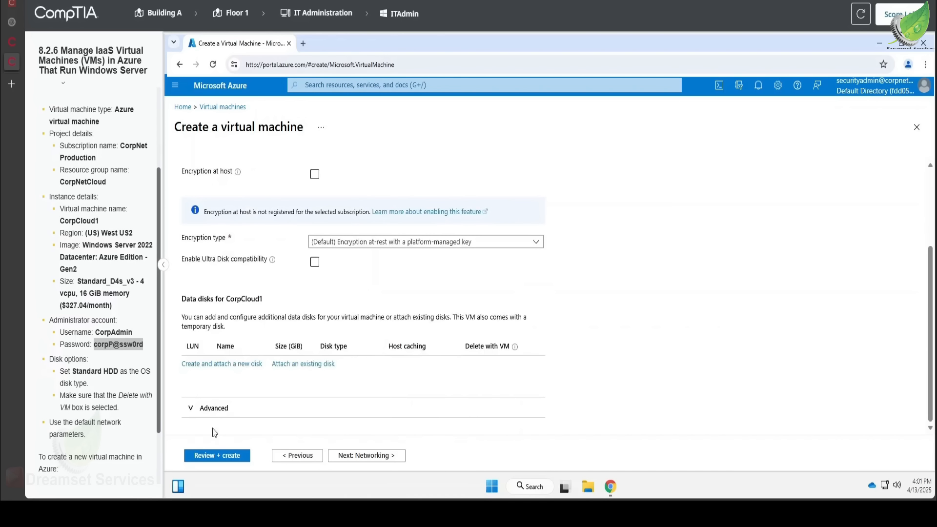
click(375, 457)
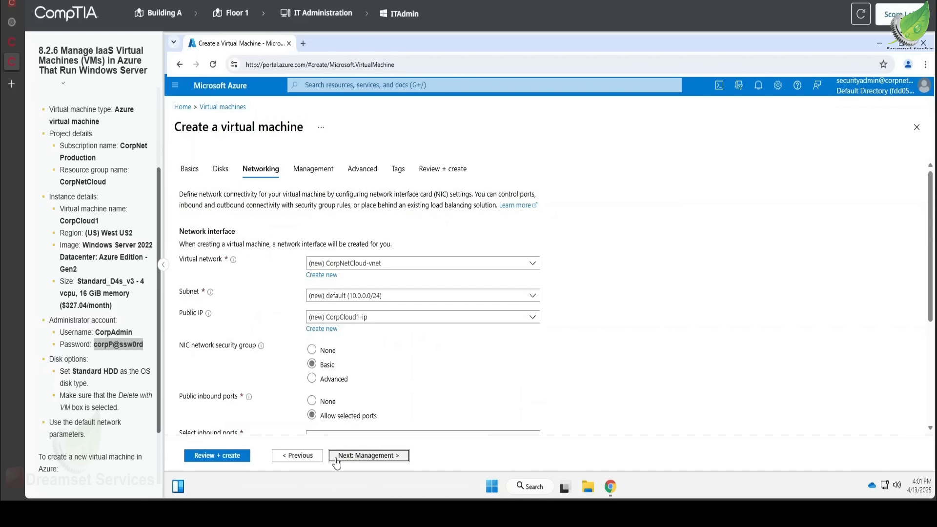
Keep the default network parameters, review the virtual machine's configuration summary and create CorpCloud1.
click(225, 458)
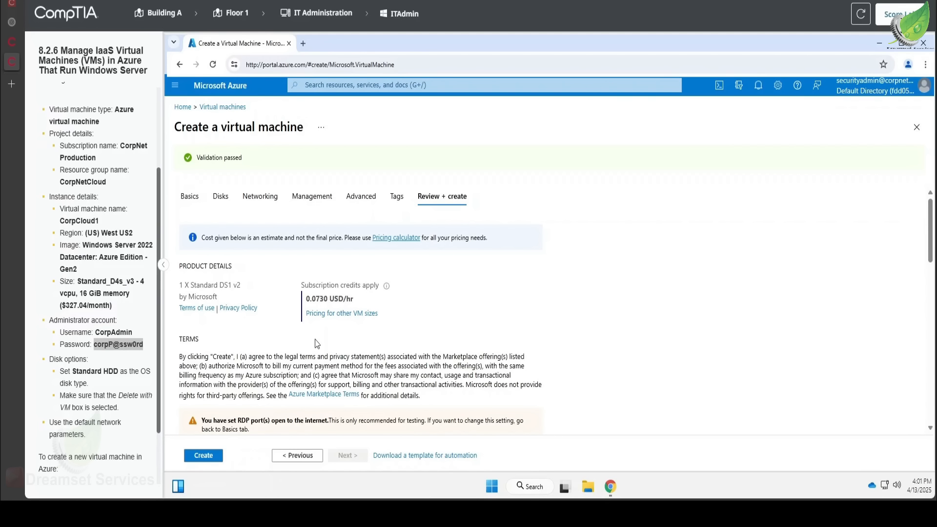
scroll(331, 337, down, 2)
scroll(331, 337, down, 15)
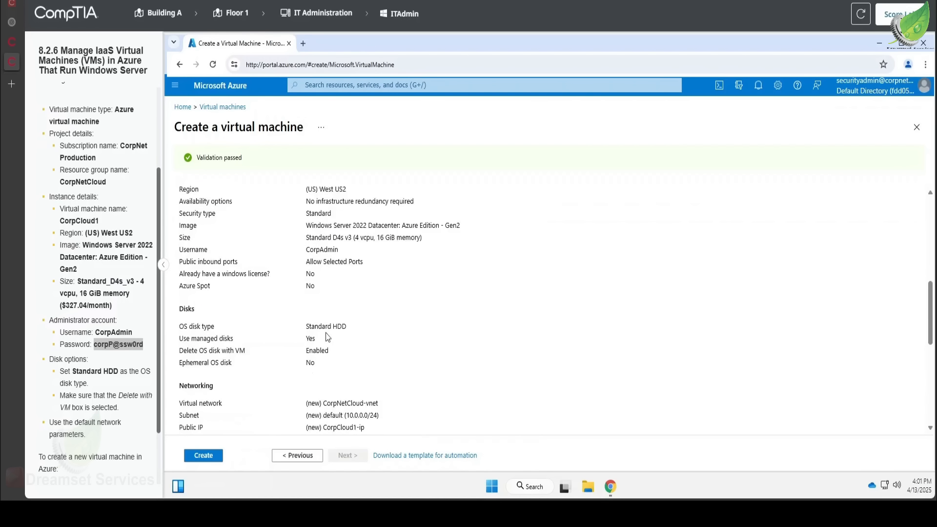
scroll(250, 375, down, 1)
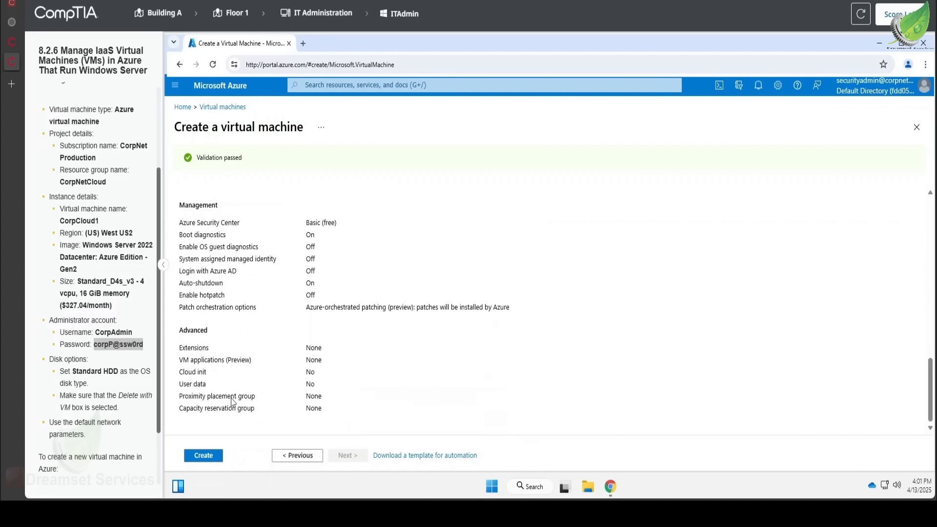
click(210, 459)
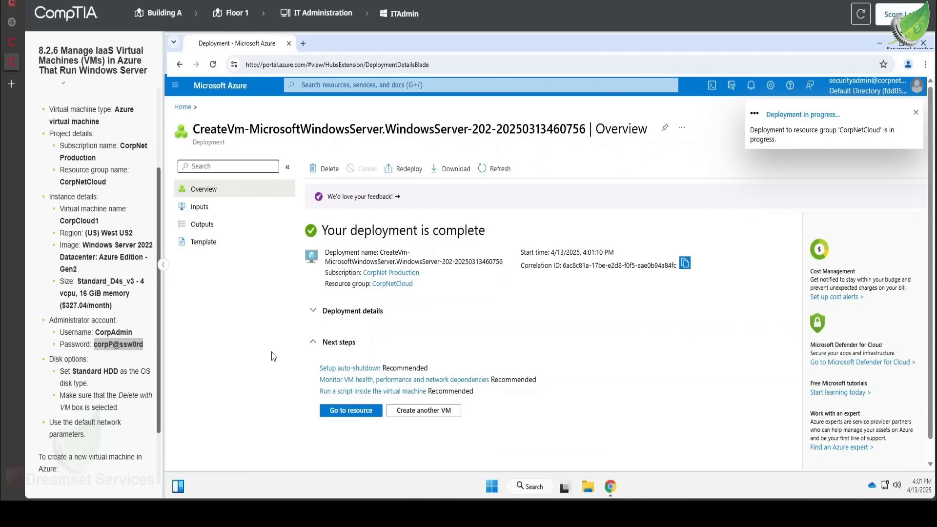
Go to the deployed CorpCloud1 resource's SSH connection instructions and try to test the connection.
click(355, 414)
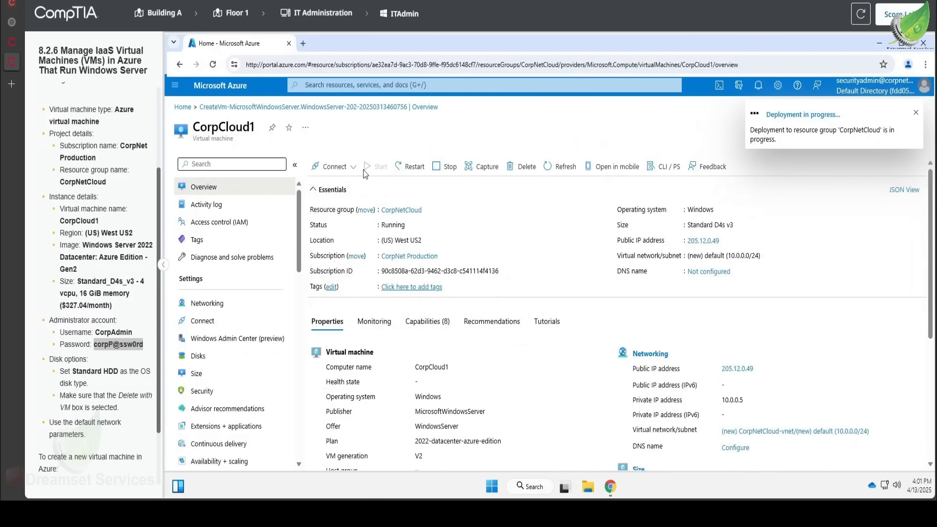
click(329, 171)
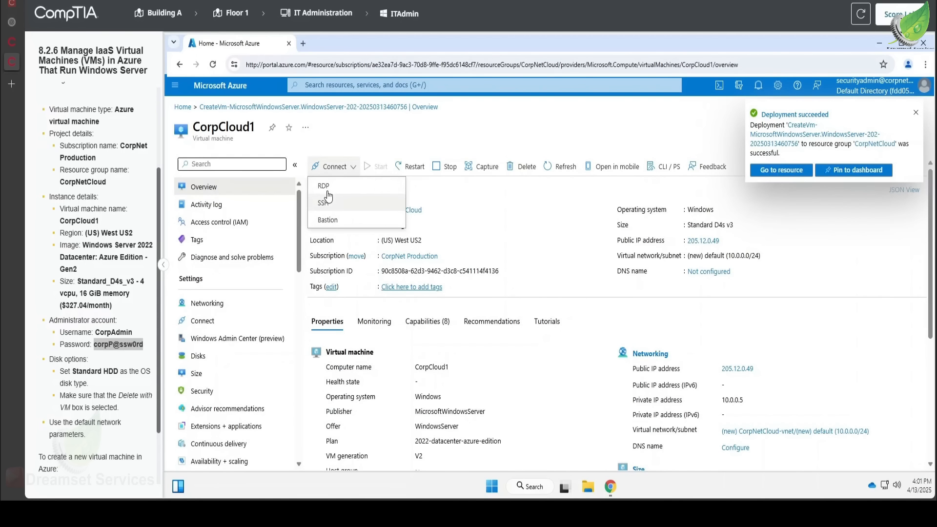
click(520, 119)
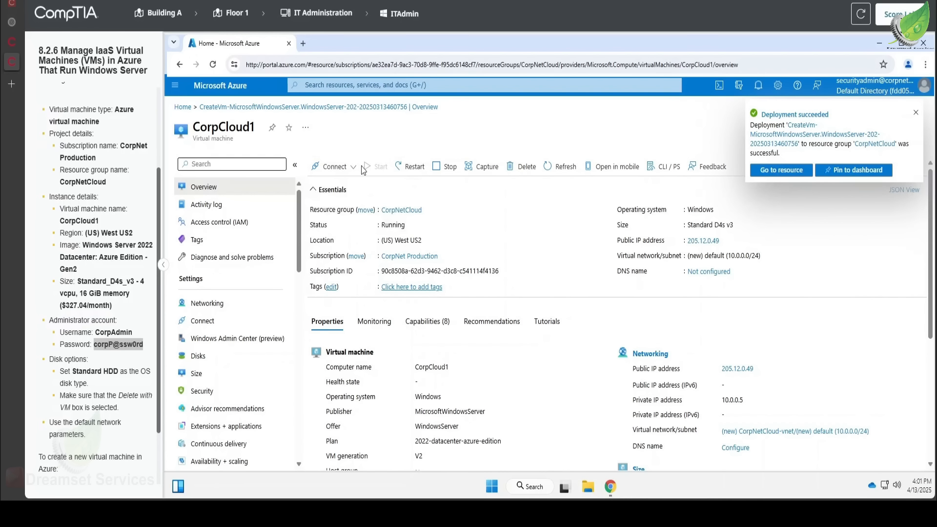
click(333, 166)
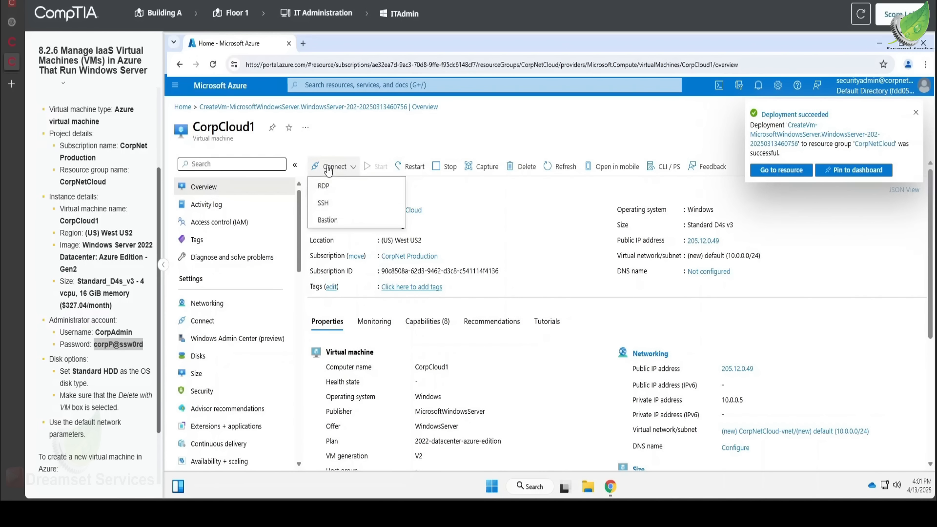
click(330, 205)
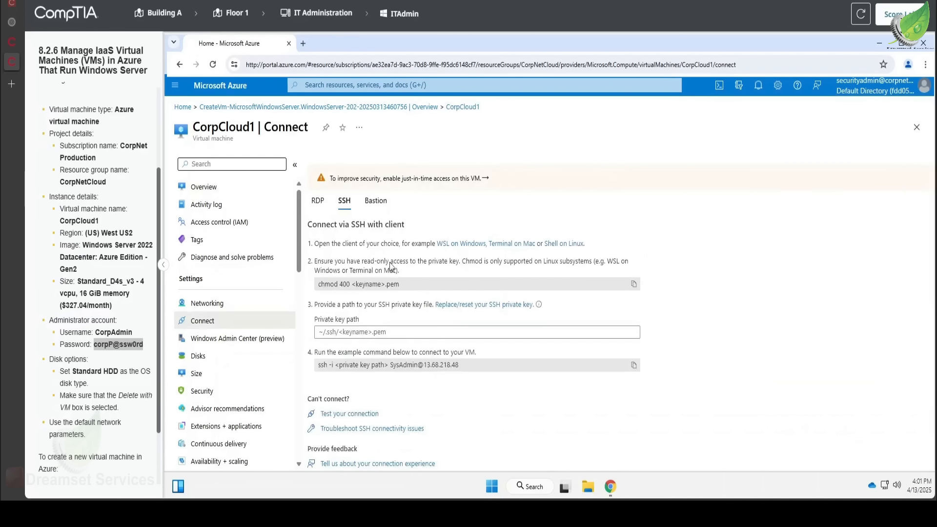
click(350, 415)
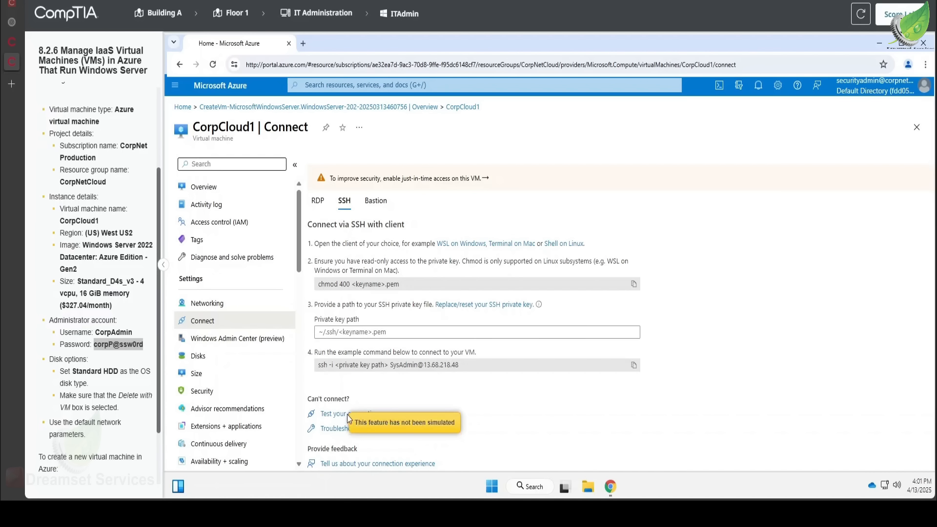
Switch to the RDP connection method, download the RDP file for CorpCloud1 and dismiss the download bar.
click(318, 200)
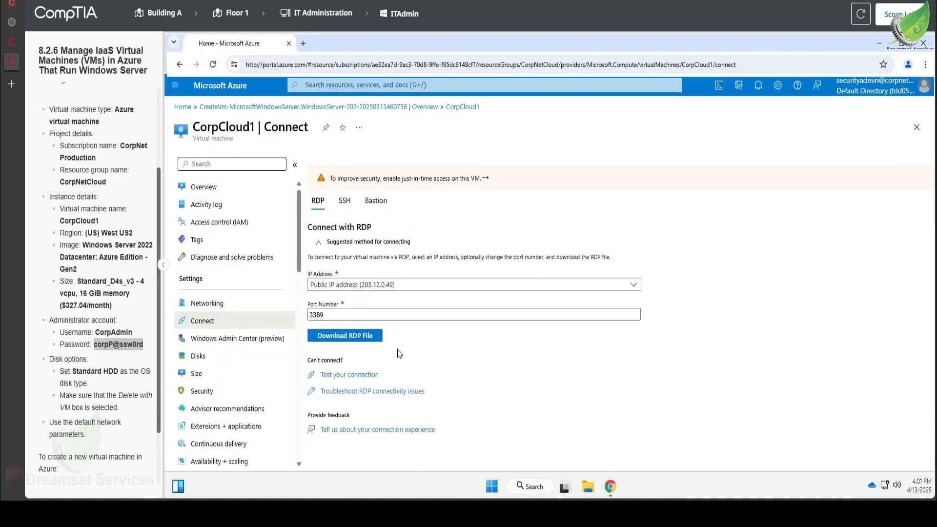
click(355, 335)
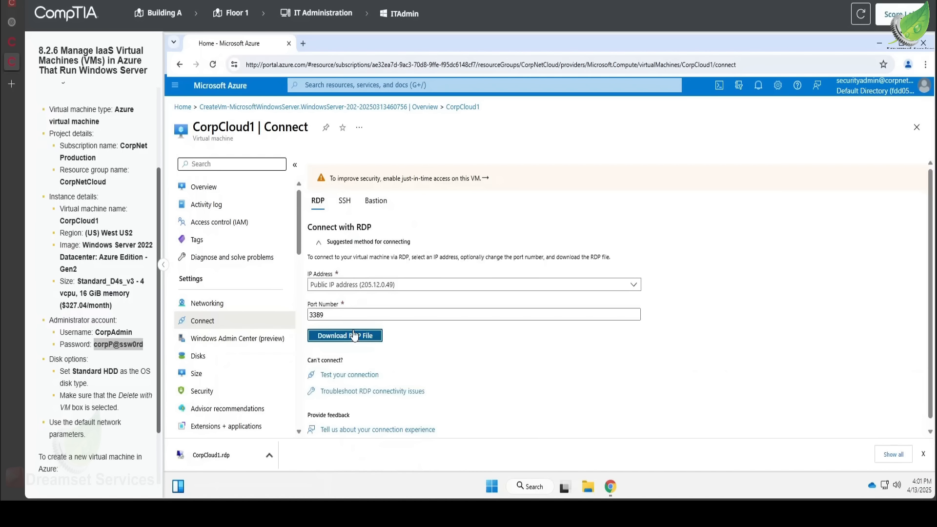
click(193, 461)
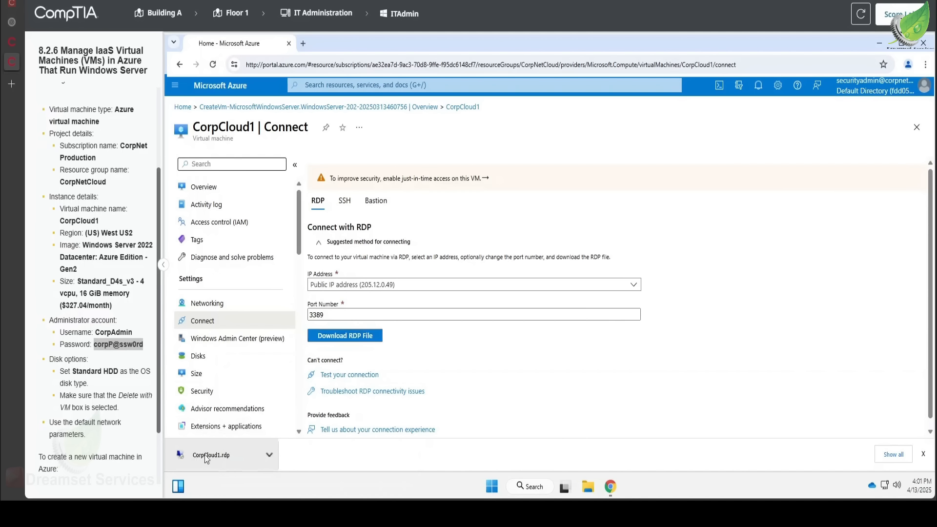
click(271, 462)
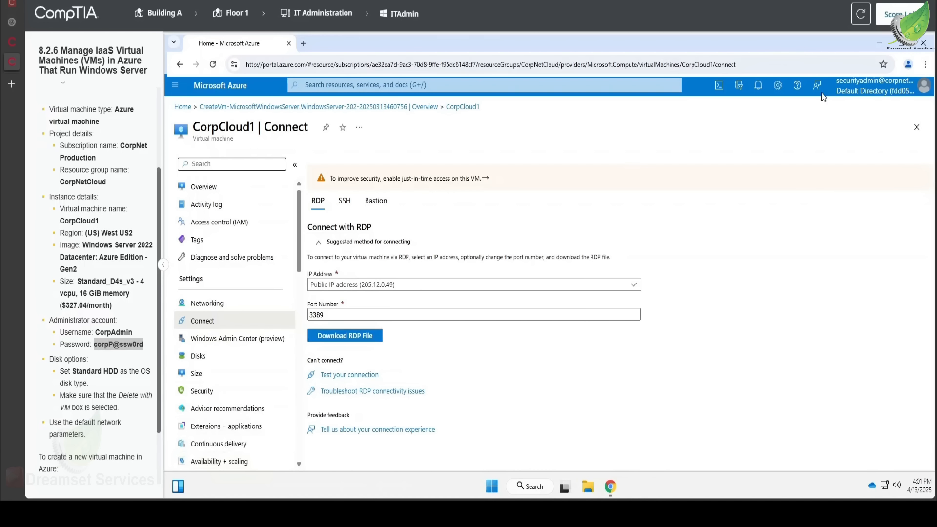
Try to open CorpCloud1.rdp from the Downloads folder in File Explorer, and close the folder window.
click(587, 484)
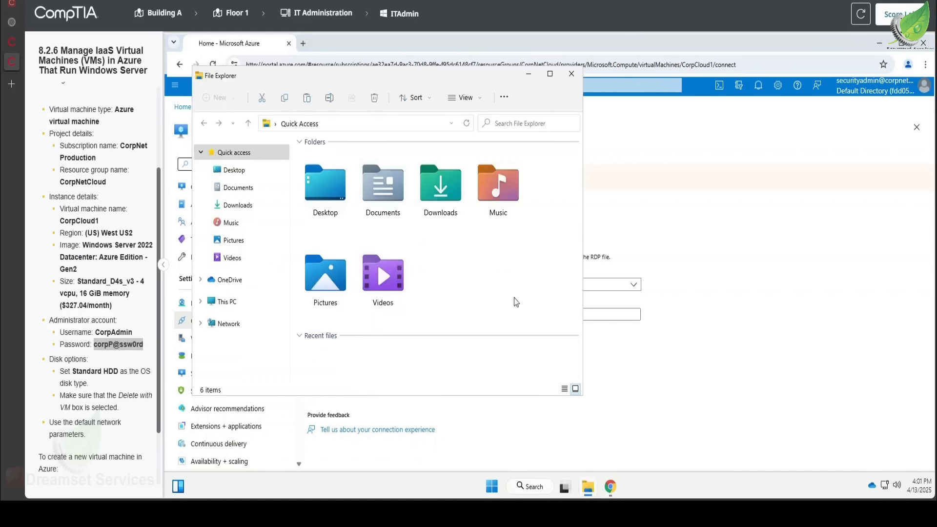
click(451, 196)
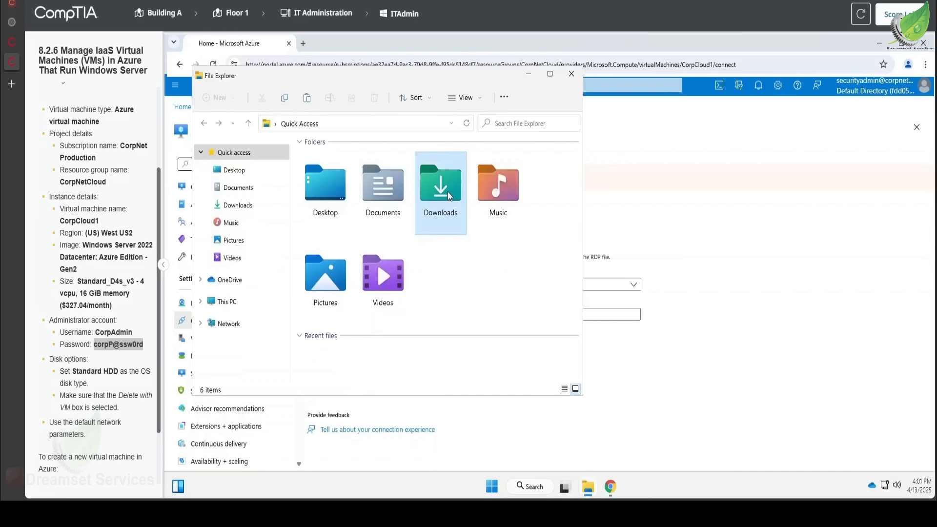
double_click(449, 195)
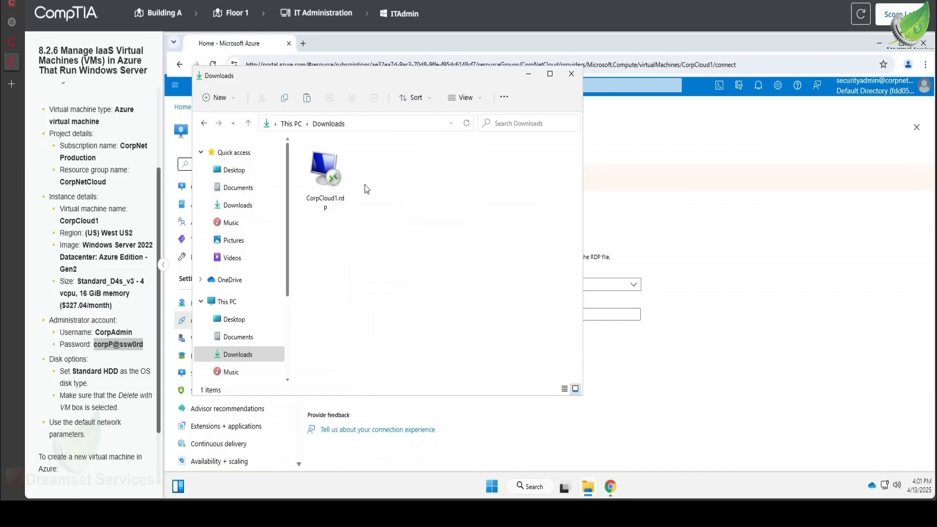
click(333, 187)
right_click(307, 184)
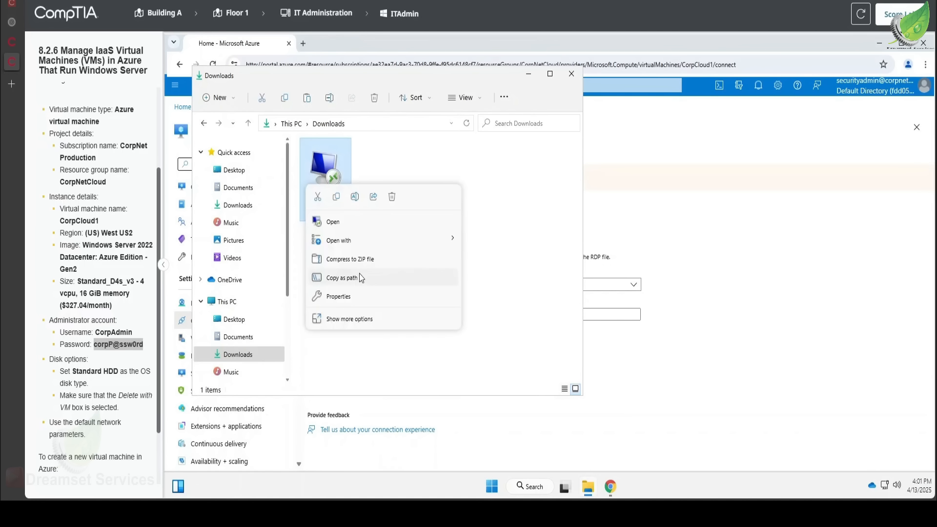
click(354, 225)
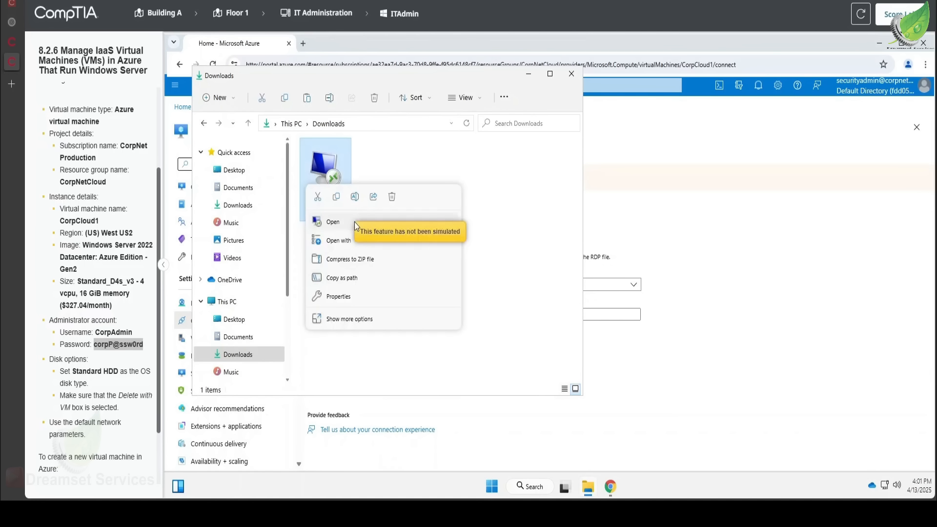
click(555, 190)
click(517, 197)
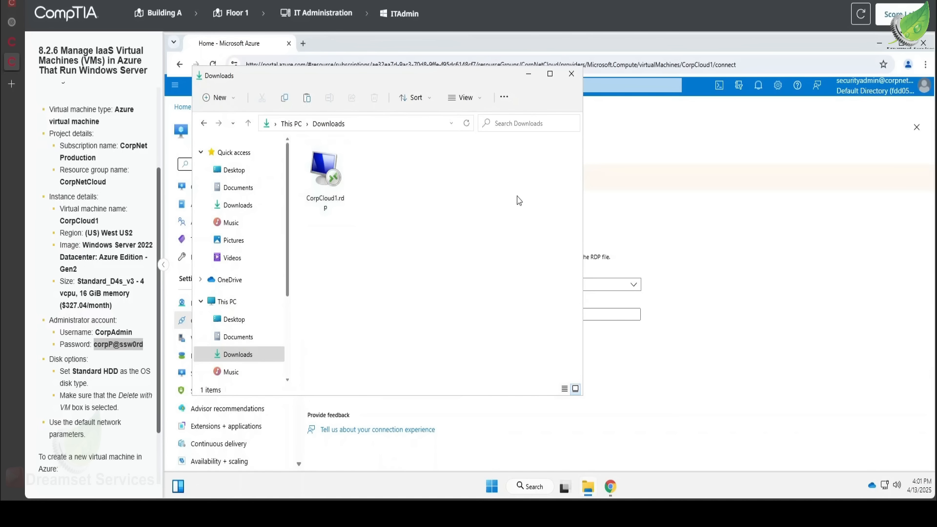
click(571, 74)
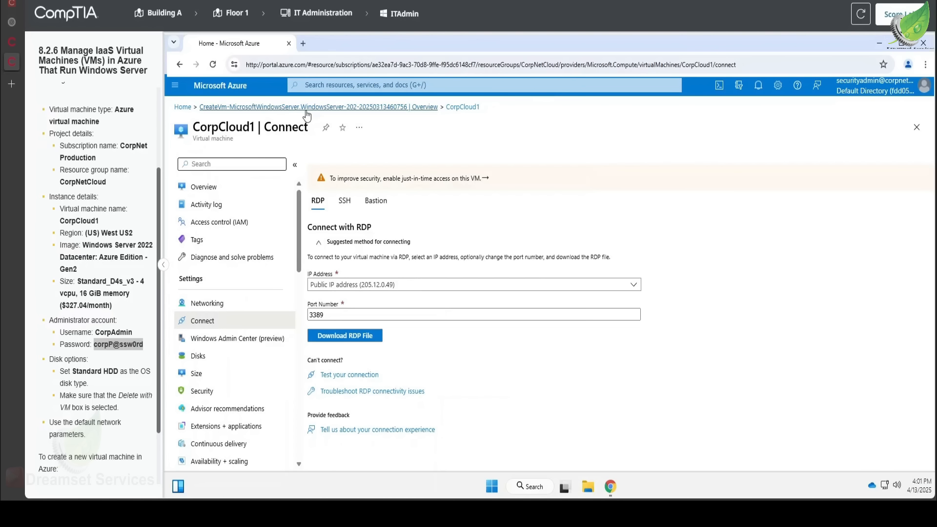
Return to the CorpCloud1 overview to check its properties and submit the lab for scoring.
click(179, 66)
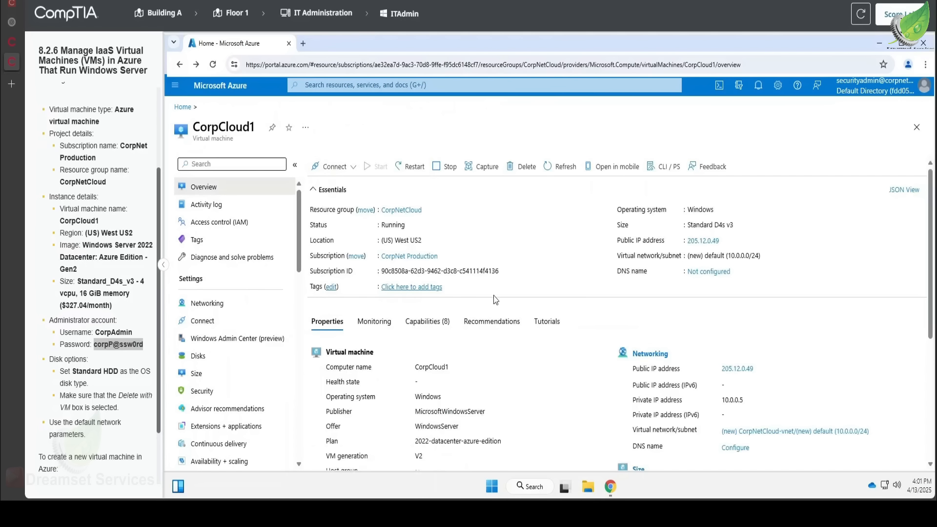
scroll(445, 275, down, 4)
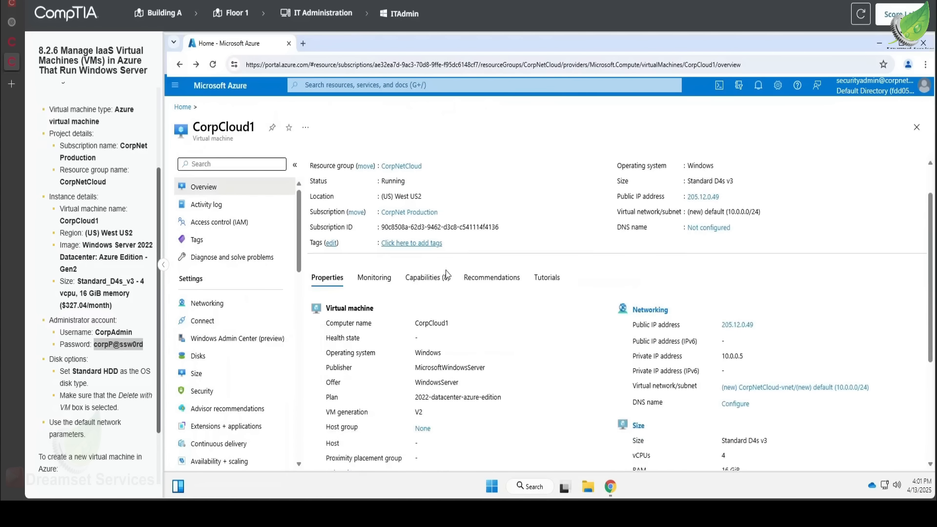
click(893, 14)
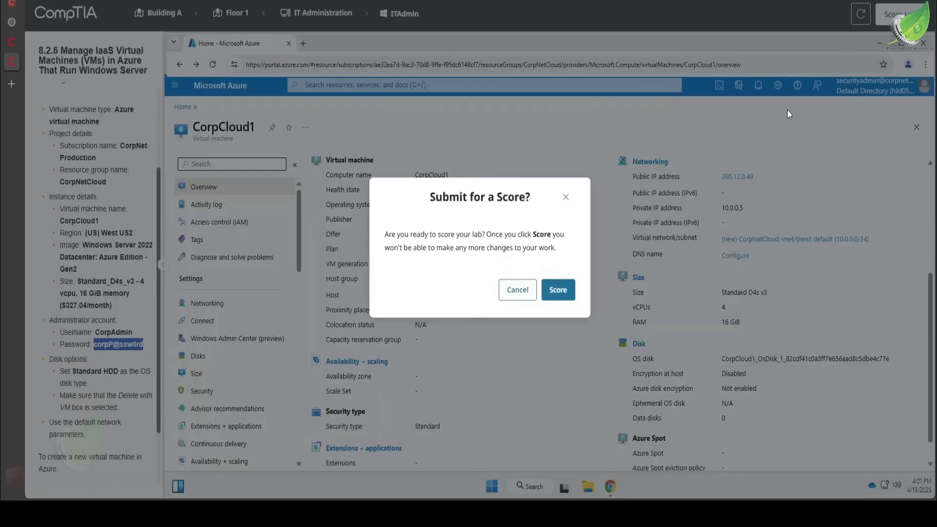
click(575, 294)
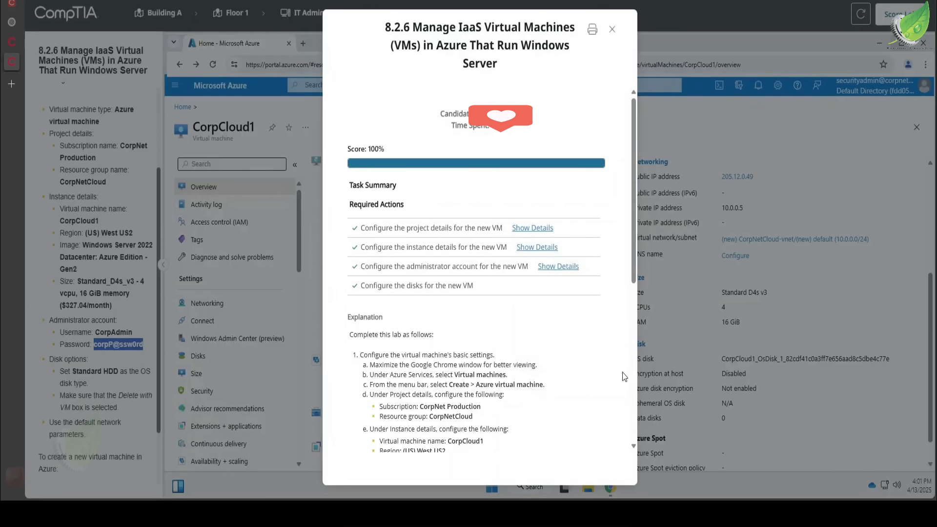
Examine the score report's project, instance and administrator account details and read through the lab explanation.
click(662, 512)
scroll(497, 326, down, 2)
scroll(477, 312, down, 5)
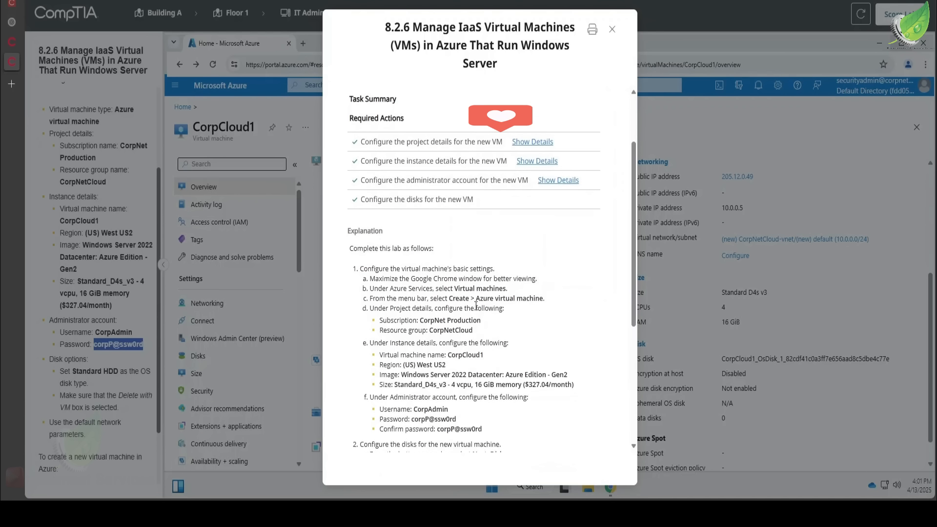
click(530, 120)
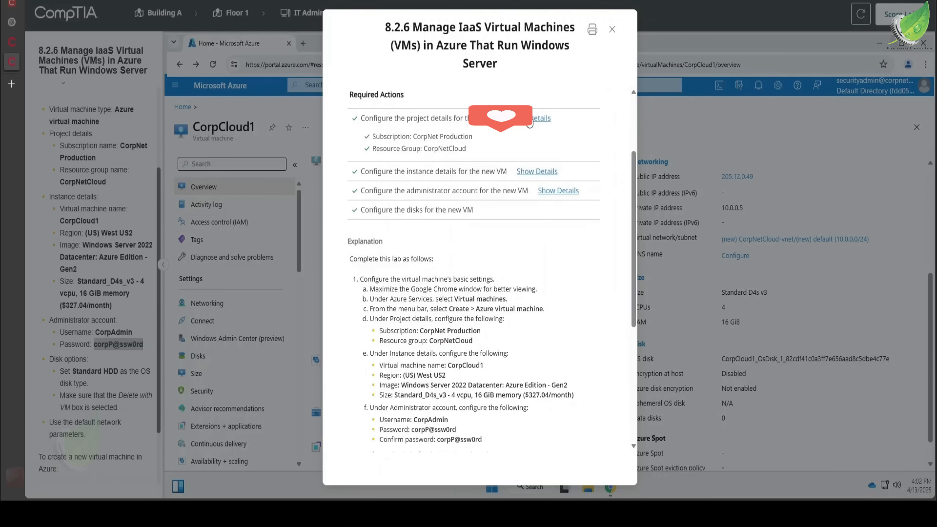
click(538, 174)
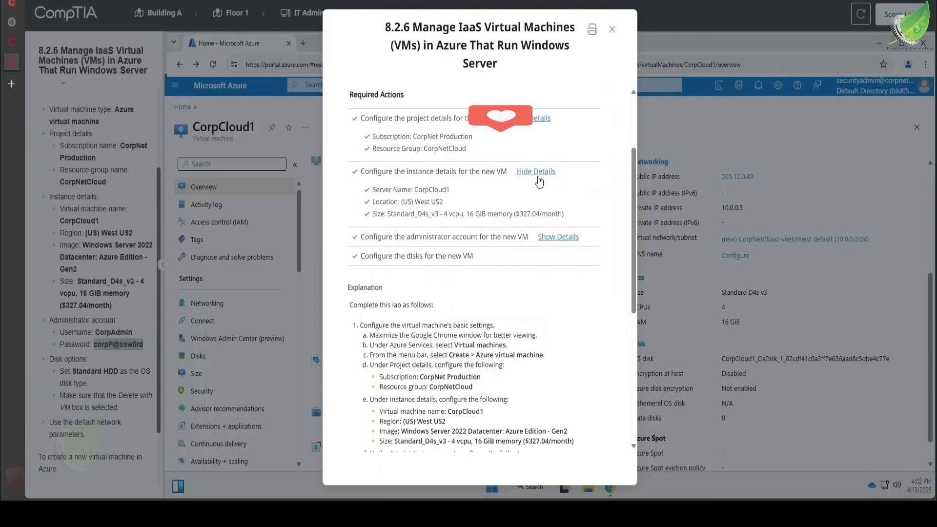
click(557, 237)
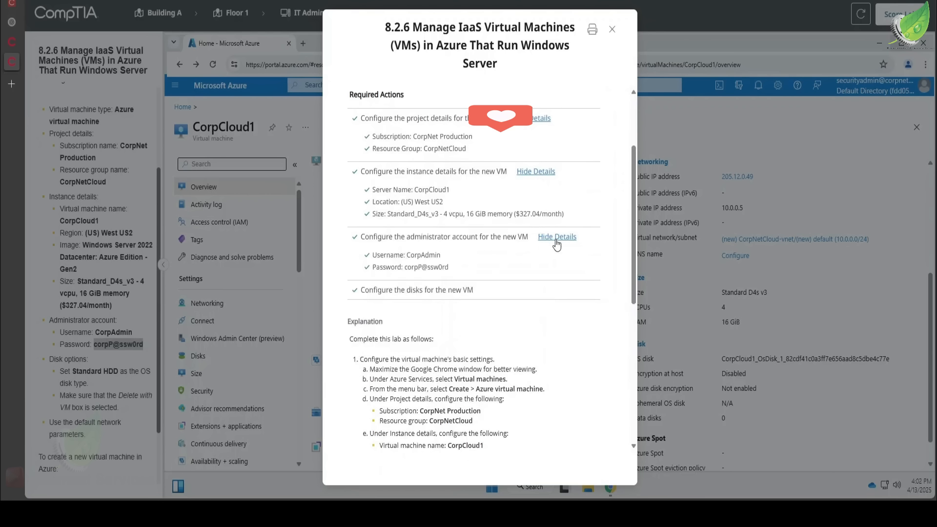
scroll(461, 270, down, 3)
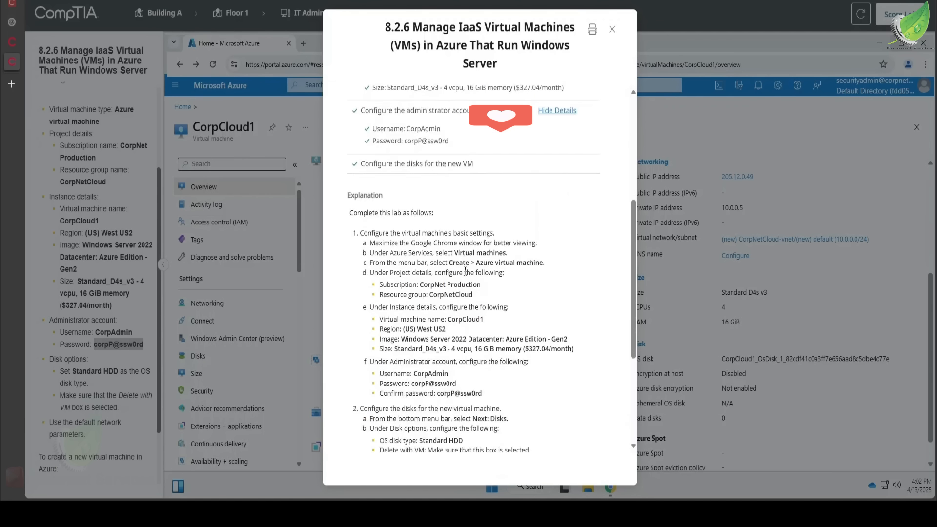
scroll(465, 270, down, 1)
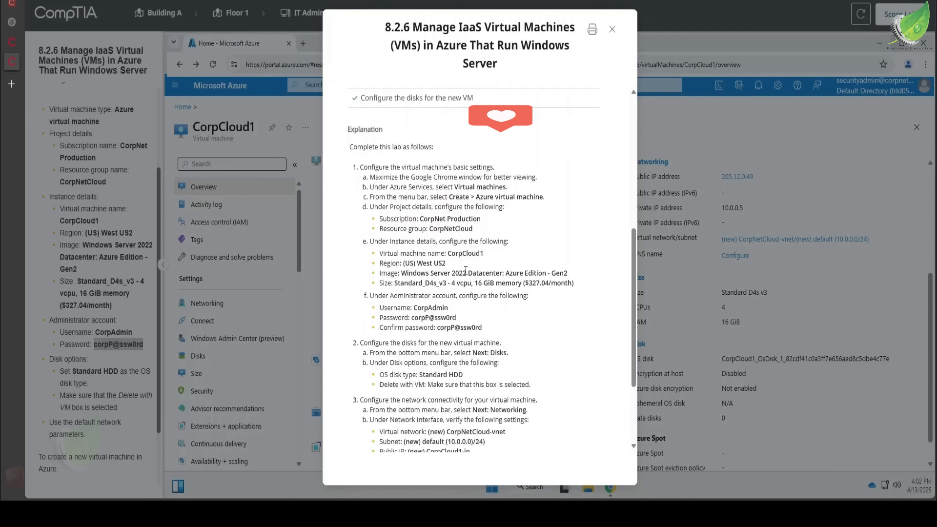
scroll(465, 269, down, 1)
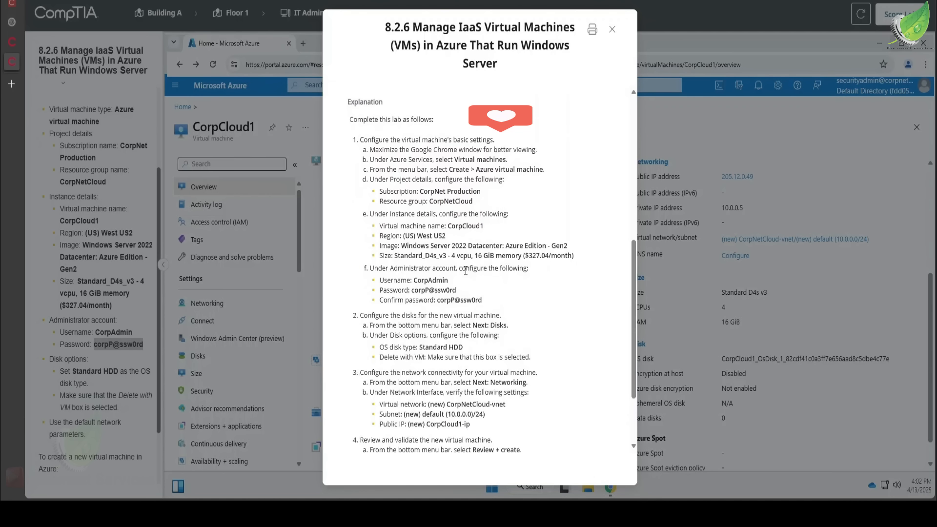
scroll(466, 270, down, 2)
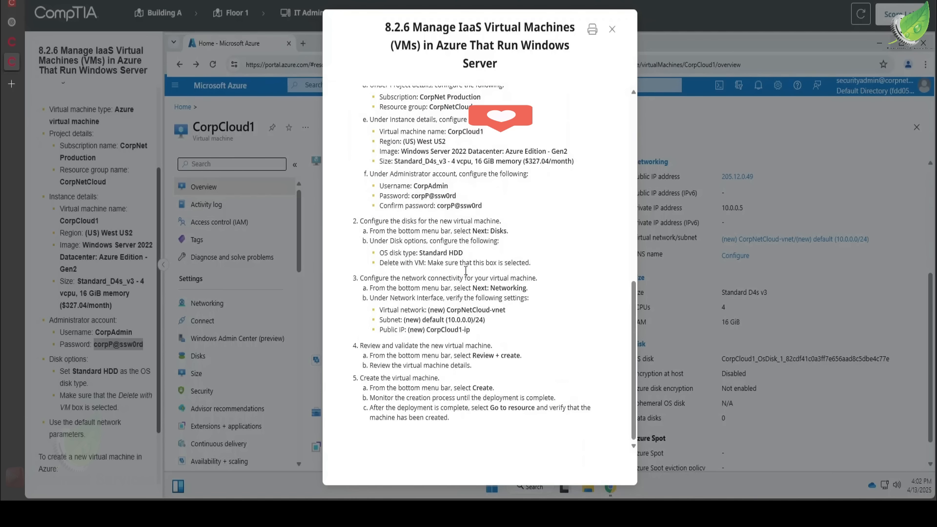